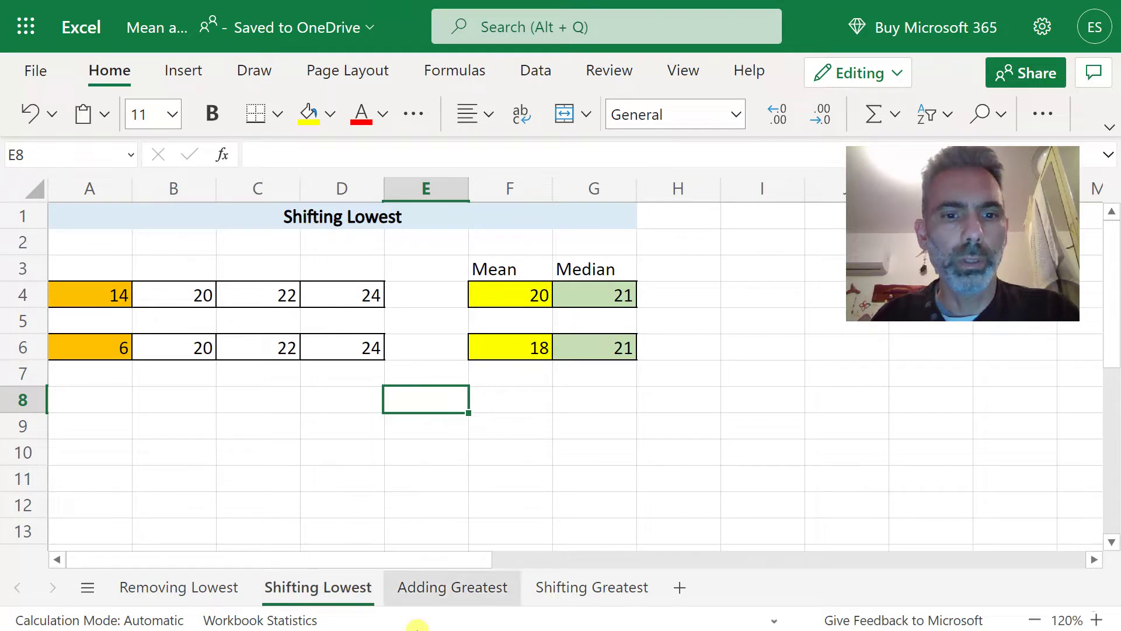
- Preview the Adding Greatest and Shifting Greatest sheets, ending on the Removing Lowest sheet
{"action": "left_click", "coordinate": [457, 584]}
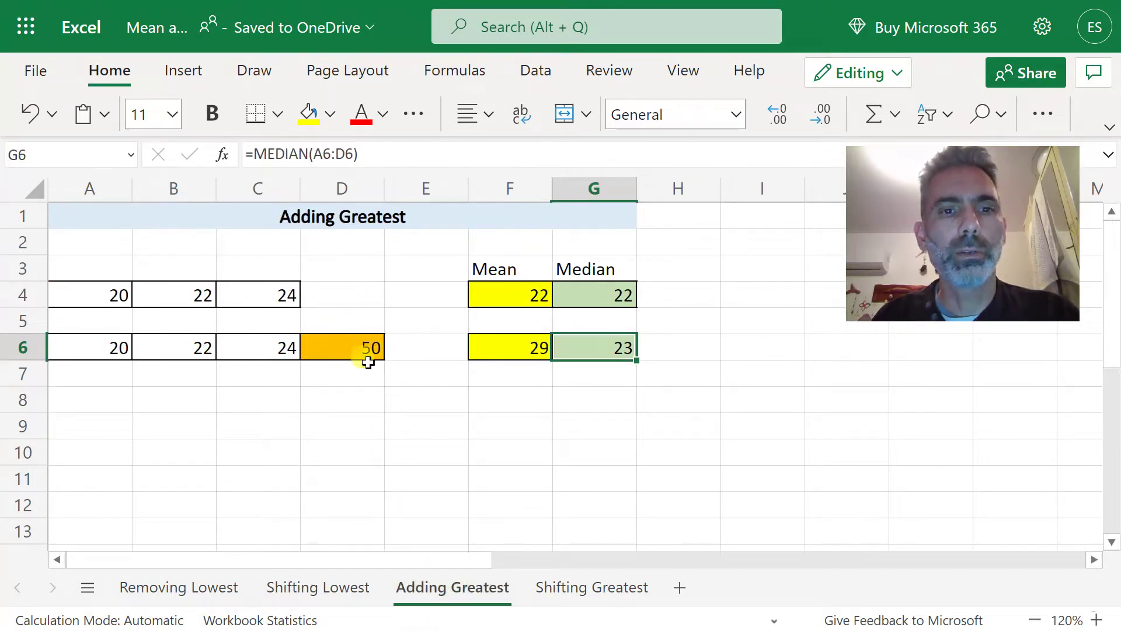
{"action": "left_click", "coordinate": [558, 589]}
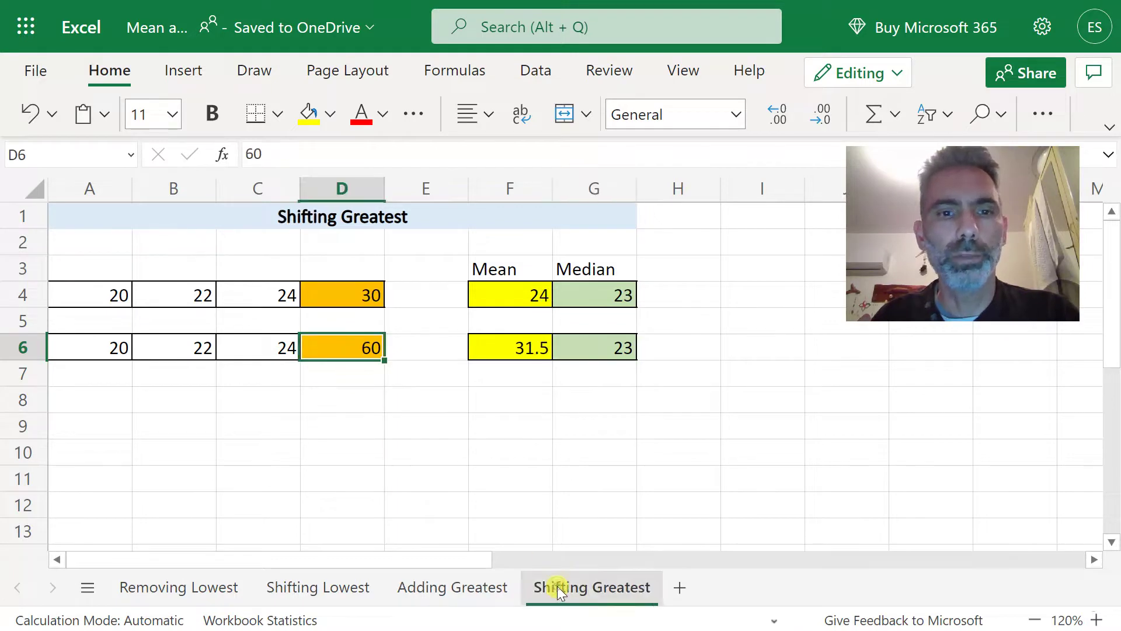
{"action": "left_click", "coordinate": [169, 588]}
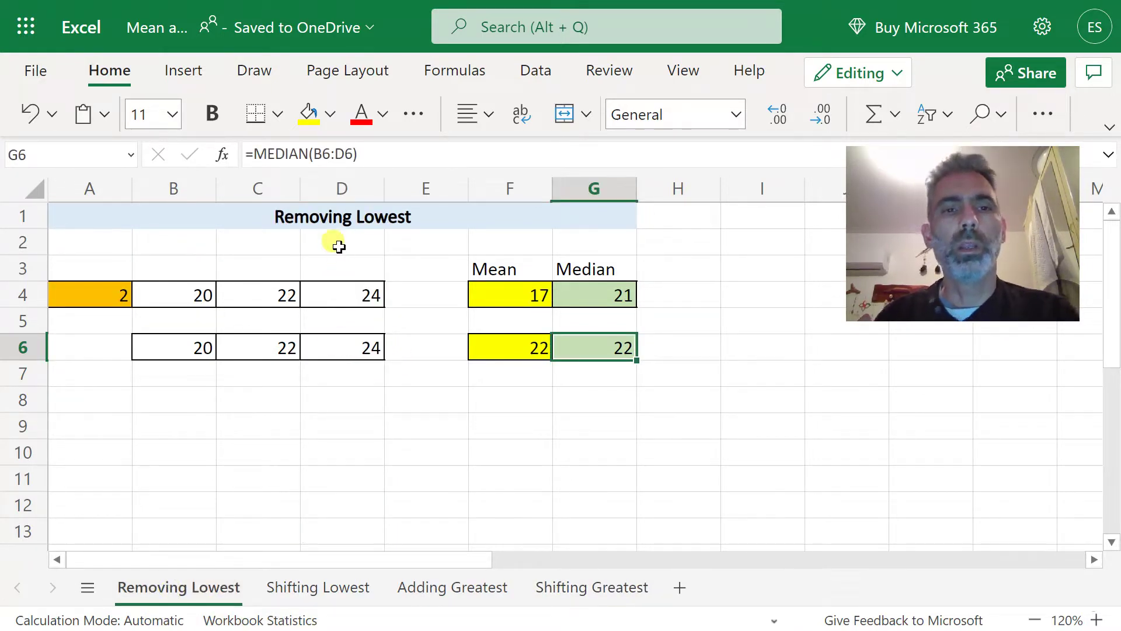
- Compare the means in F4 and F6 with regard to the lowest value in A4 and its absence in A6
{"action": "left_click", "coordinate": [512, 297]}
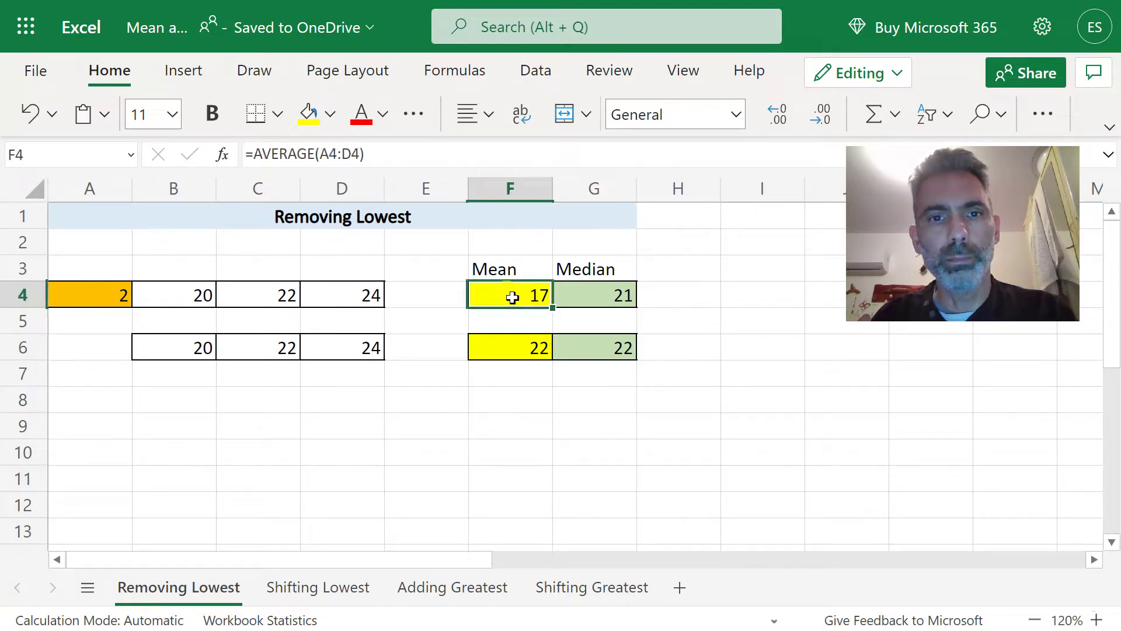
{"action": "left_click", "coordinate": [504, 348]}
{"action": "left_click", "coordinate": [524, 295]}
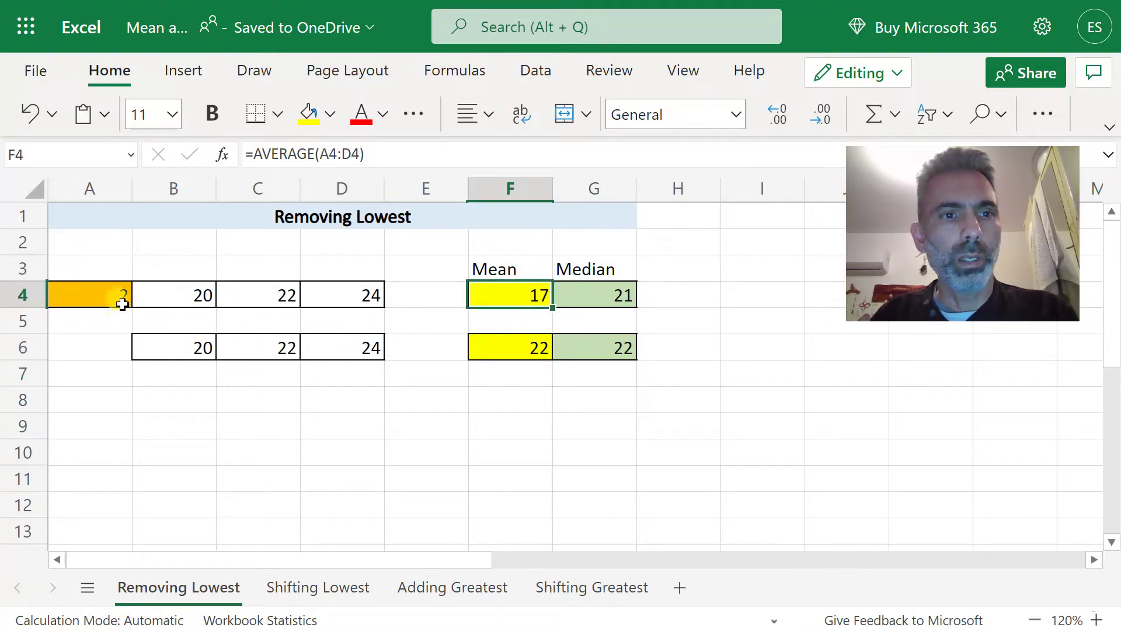
{"action": "left_click", "coordinate": [71, 297]}
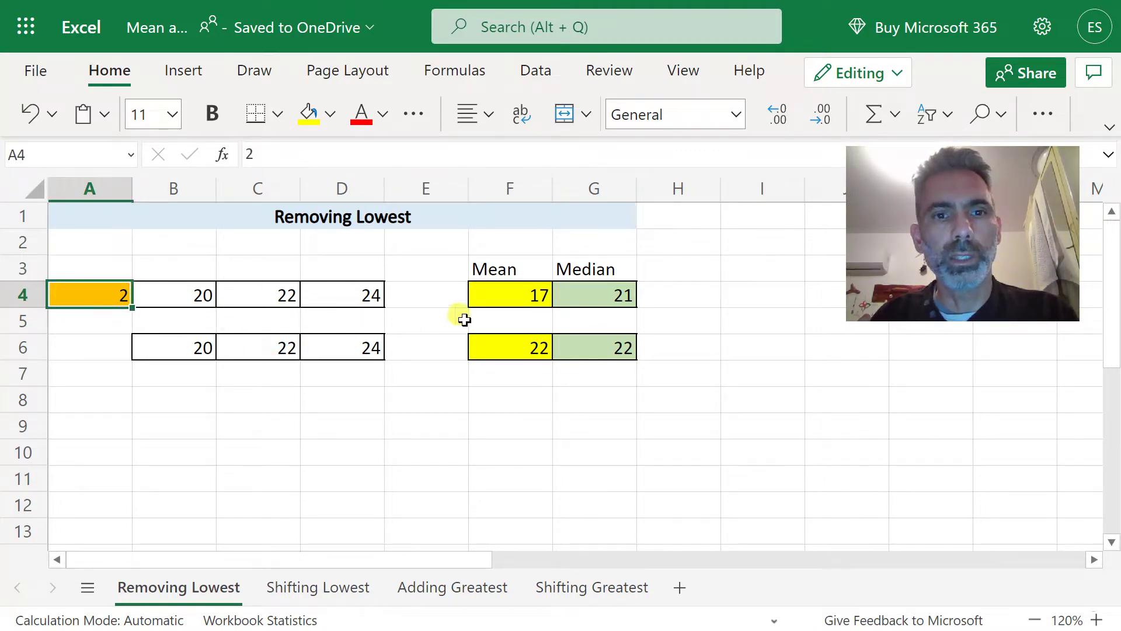
{"action": "left_click", "coordinate": [498, 297]}
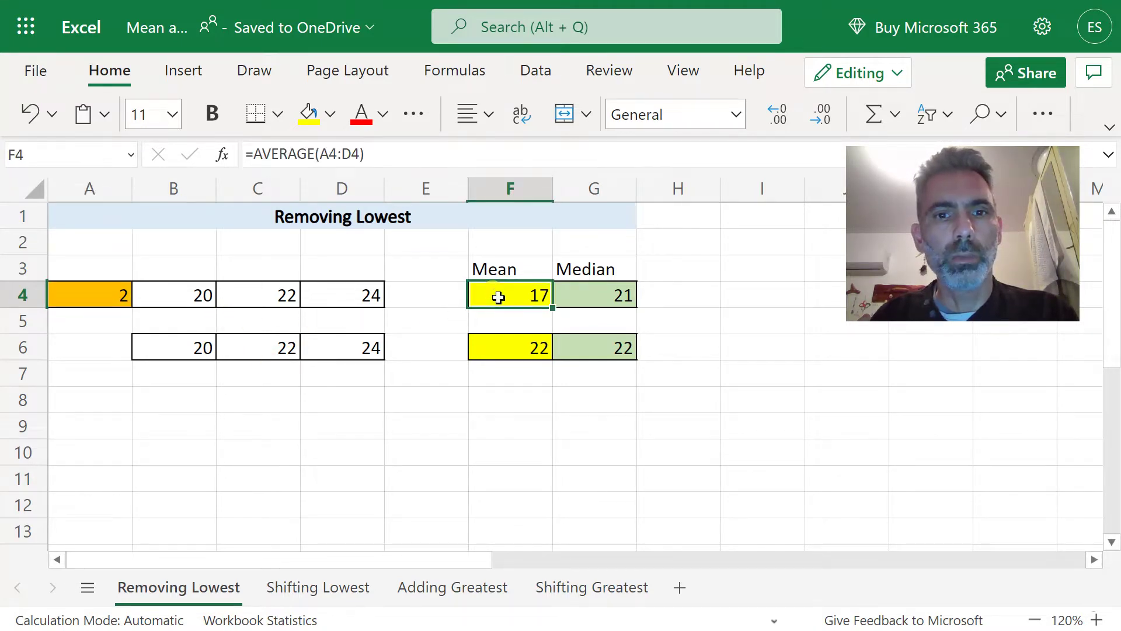
{"action": "left_click", "coordinate": [103, 298]}
{"action": "left_click", "coordinate": [100, 348]}
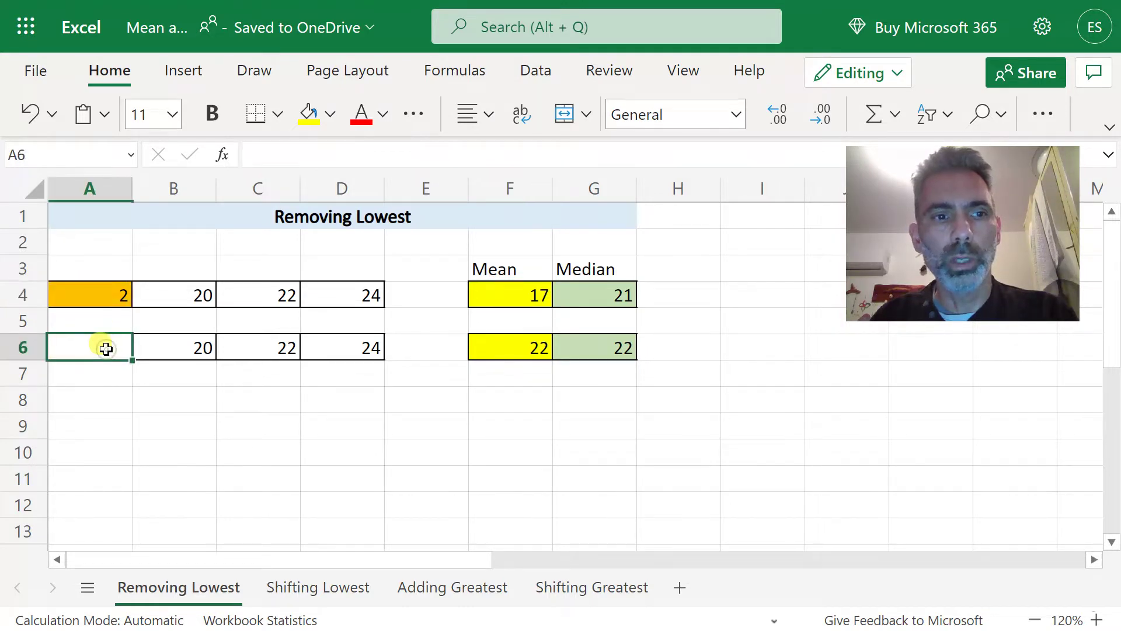
{"action": "left_click", "coordinate": [498, 289]}
{"action": "left_click", "coordinate": [492, 350]}
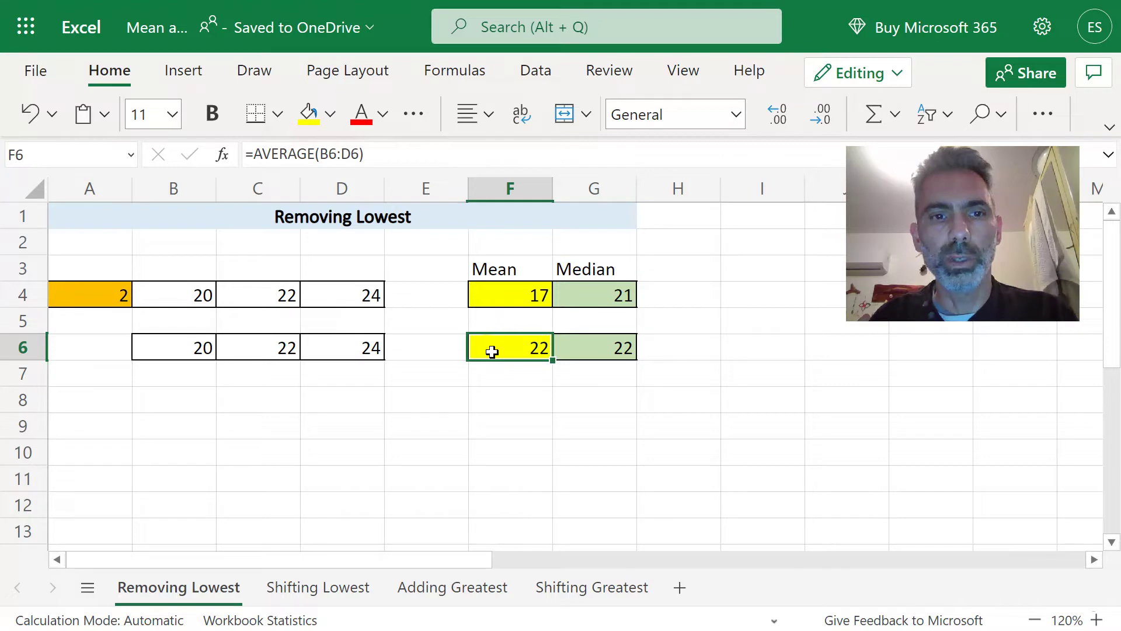
- Compare the medians in G4 and G6 with the means in F4 and F6 on the Removing Lowest sheet
{"action": "left_click", "coordinate": [581, 294]}
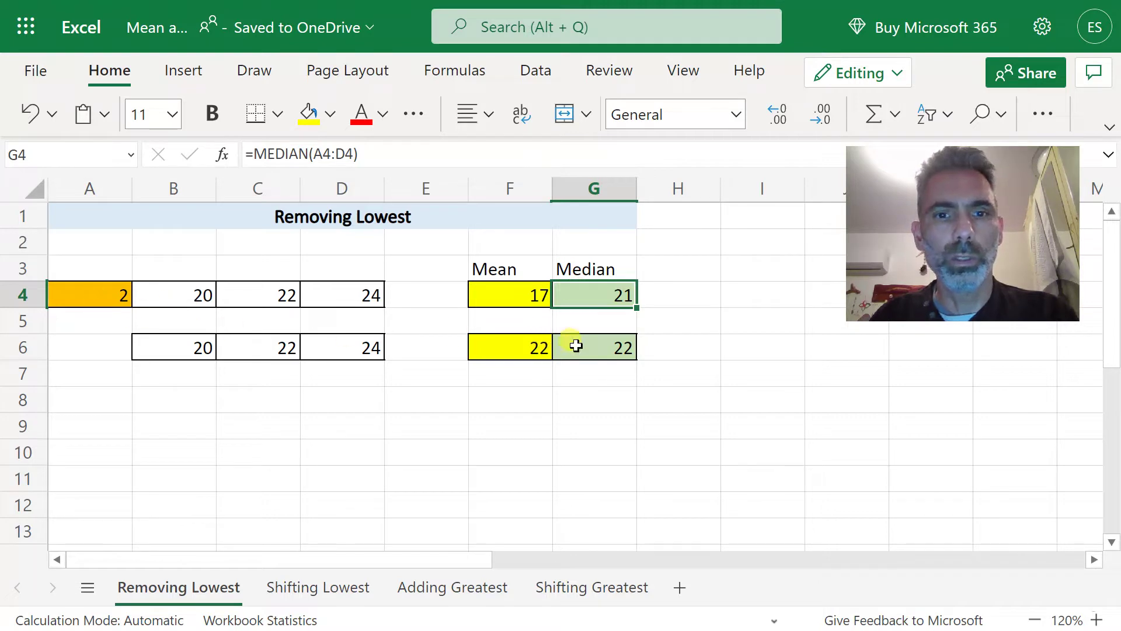
{"action": "left_click", "coordinate": [596, 350]}
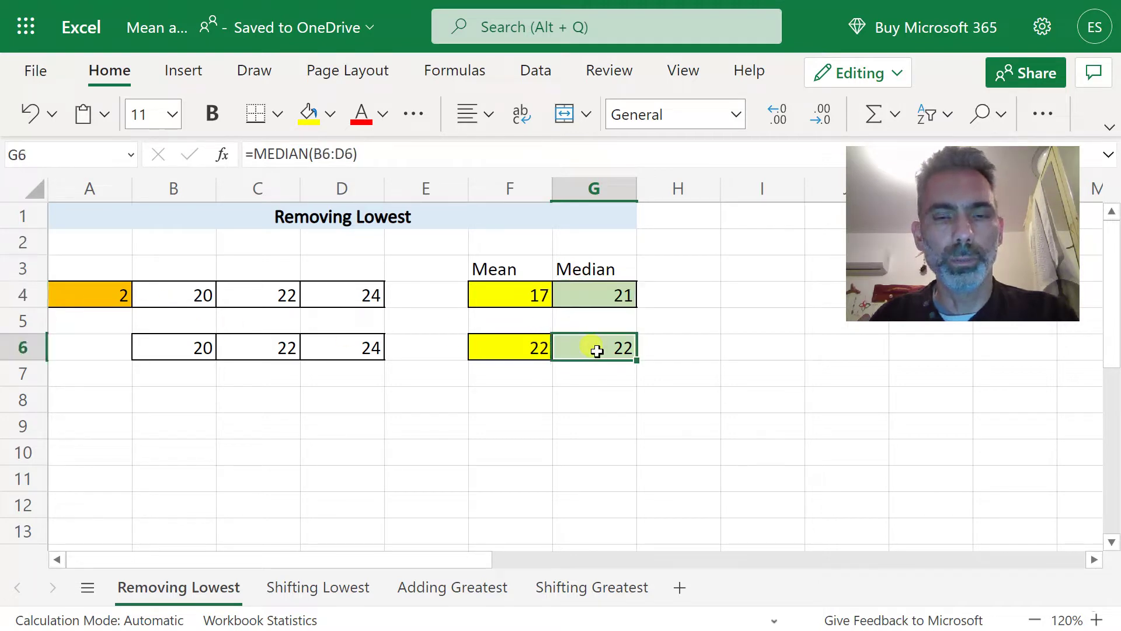
{"action": "left_click", "coordinate": [517, 295]}
{"action": "left_click", "coordinate": [506, 350]}
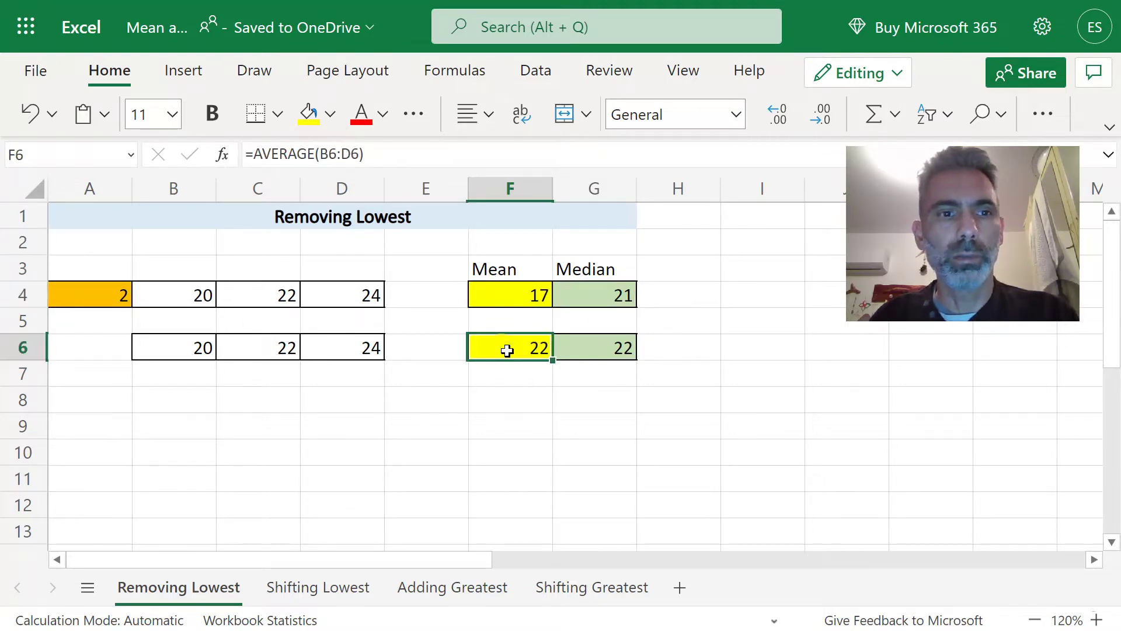
- Examine how the low value in A4 affects the mean in F4 compared with the medians in G4 and G6
{"action": "left_click", "coordinate": [93, 299]}
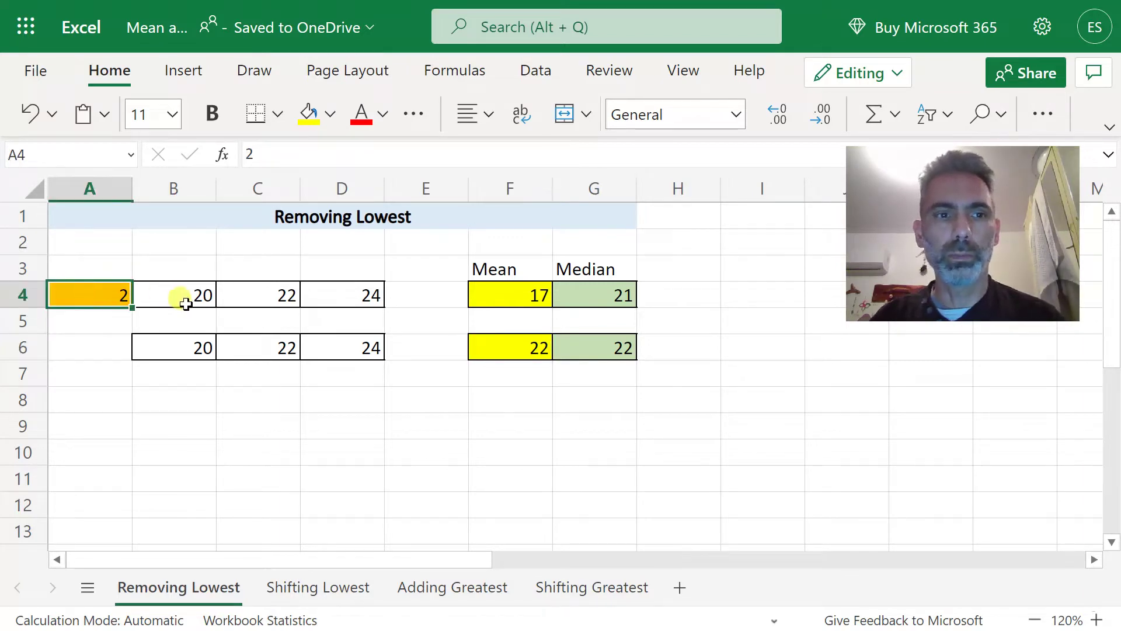
{"action": "left_click", "coordinate": [508, 297]}
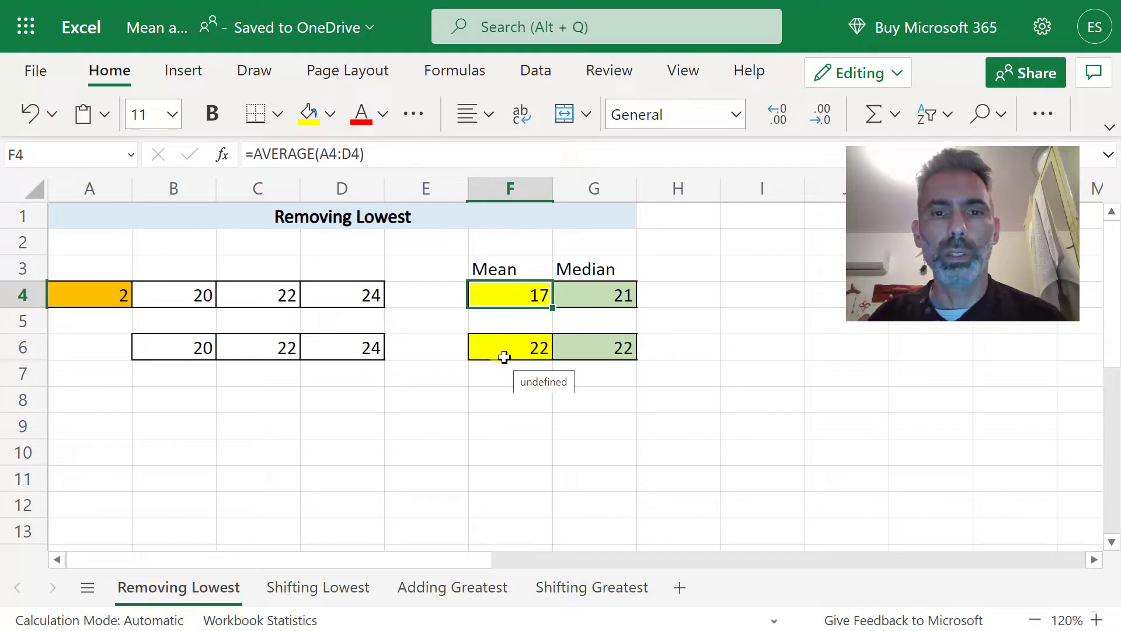
{"action": "left_click", "coordinate": [591, 297]}
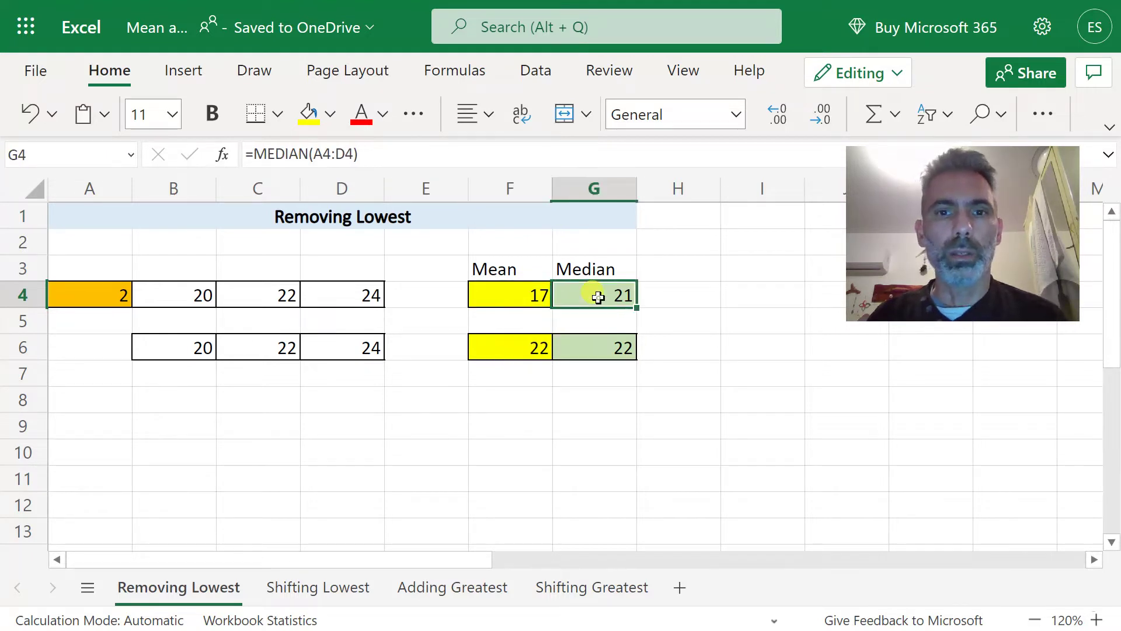
{"action": "left_click", "coordinate": [587, 352]}
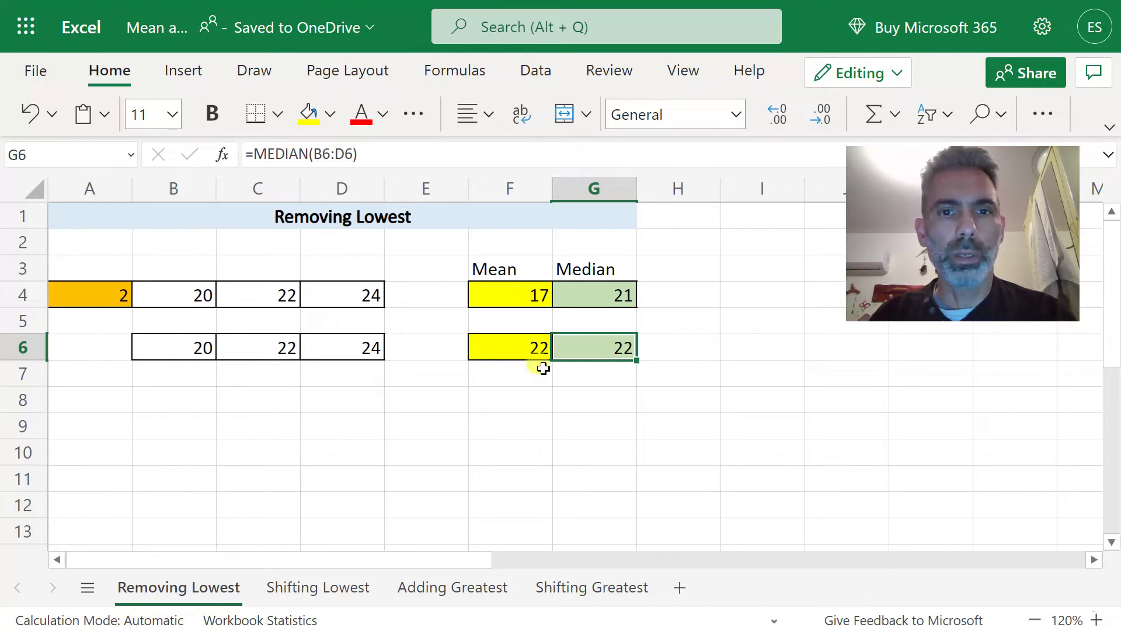
{"action": "left_click", "coordinate": [529, 300]}
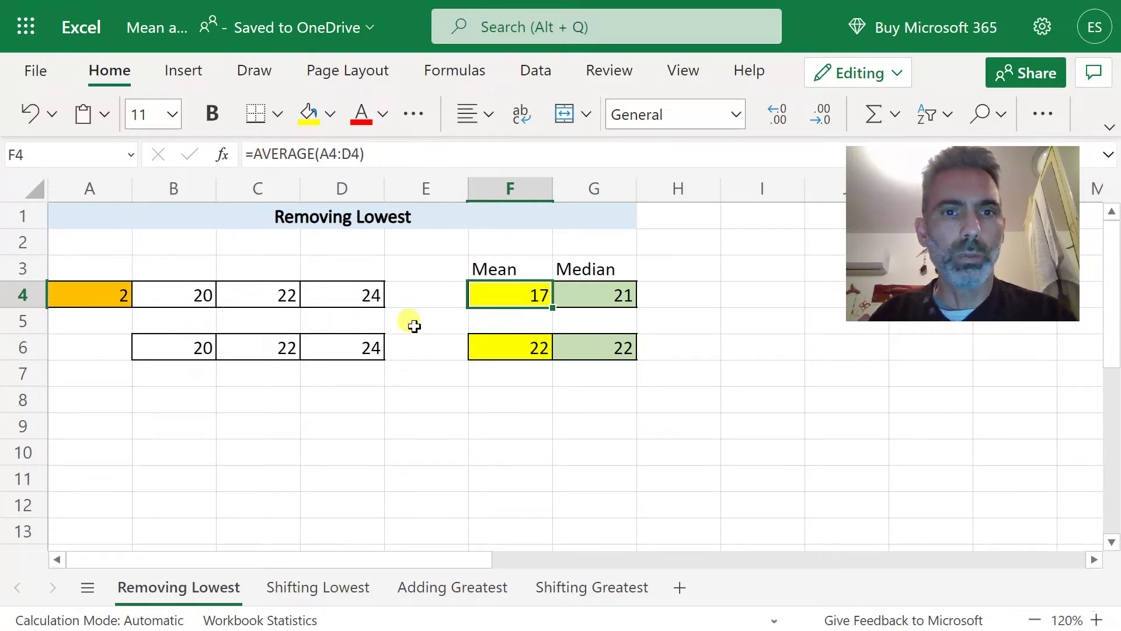
{"action": "left_click", "coordinate": [584, 295]}
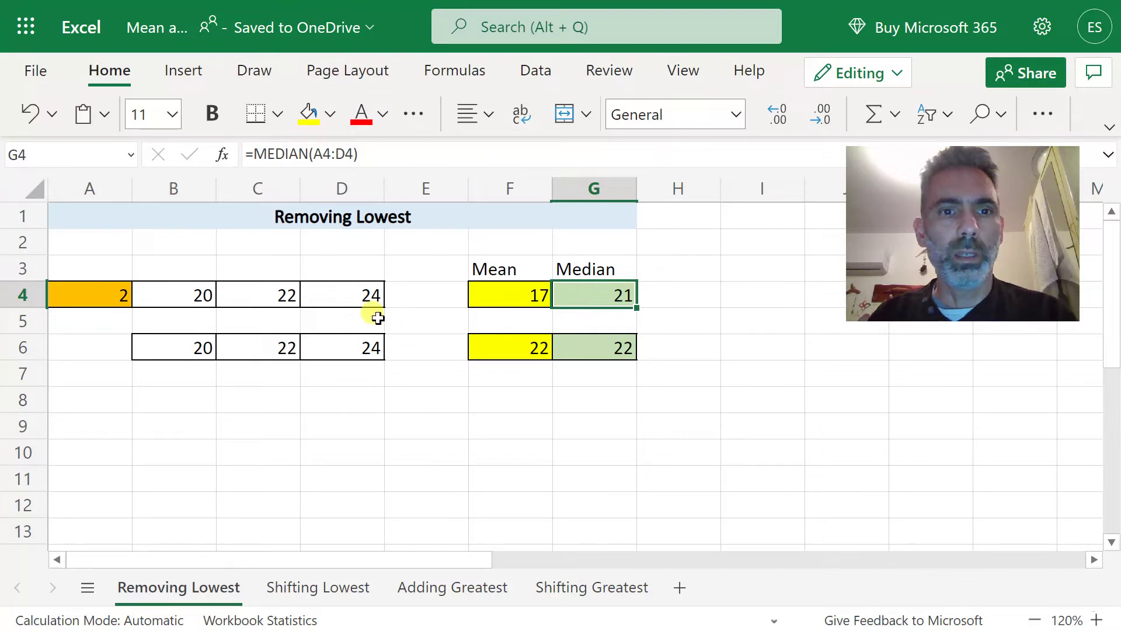
{"action": "left_click", "coordinate": [507, 296]}
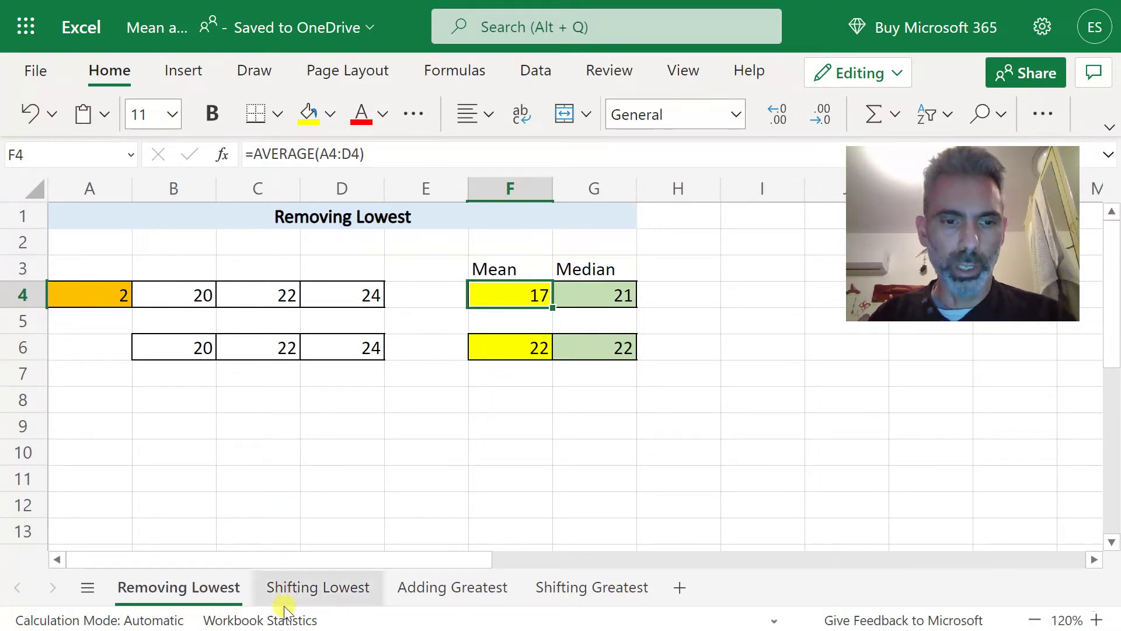
- Open the Shifting Lowest sheet and examine the data set A4:D4 and the lowest values in A4 and A6
{"action": "left_click", "coordinate": [299, 597]}
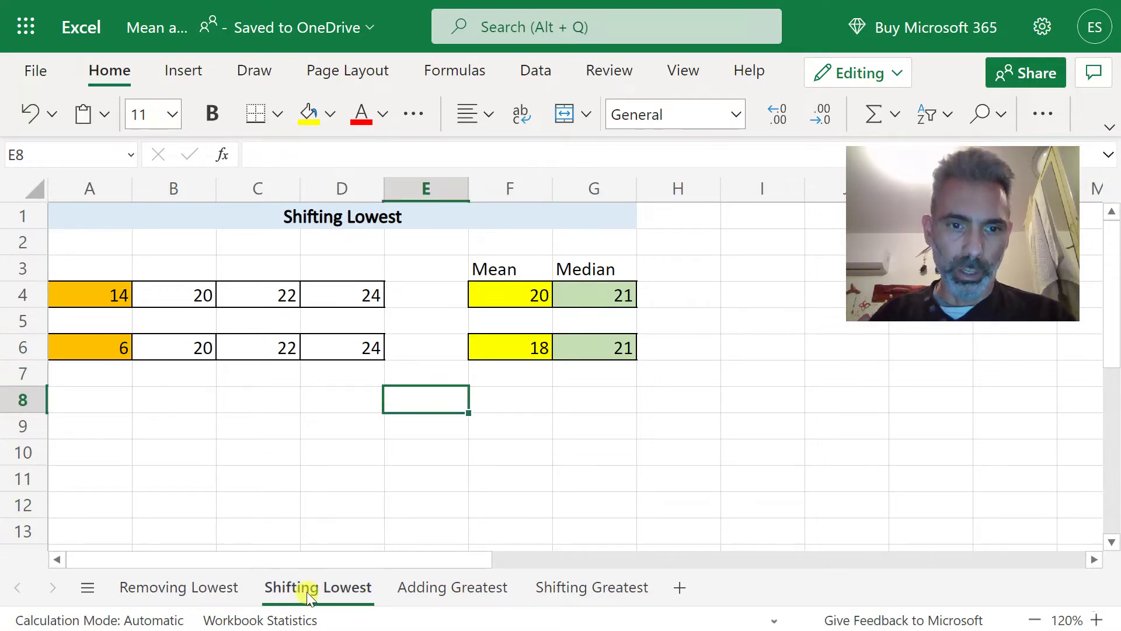
{"action": "left_click", "coordinate": [109, 301]}
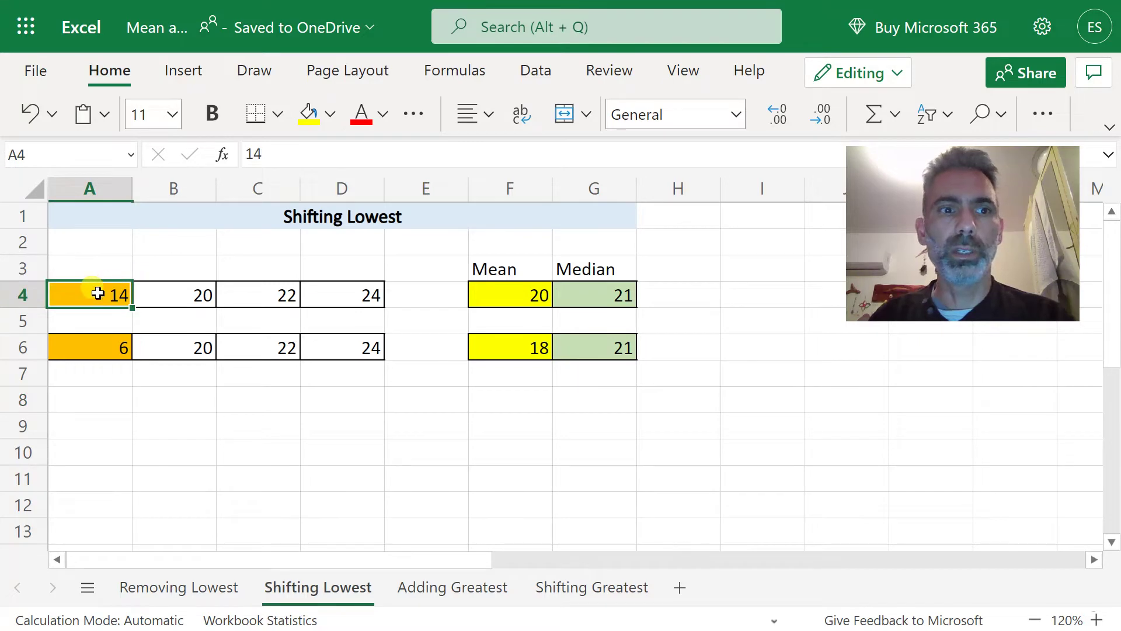
{"action": "left_click_drag", "start_coordinate": [97, 293], "coordinate": [370, 291]}
{"action": "left_click", "coordinate": [88, 291]}
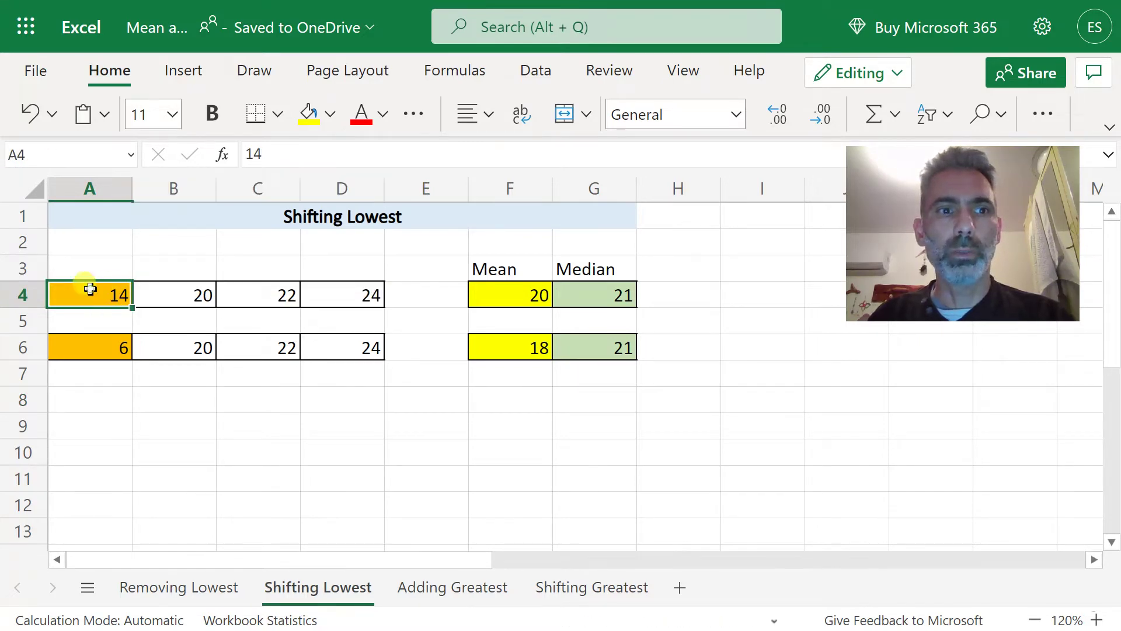
{"action": "left_click", "coordinate": [96, 354]}
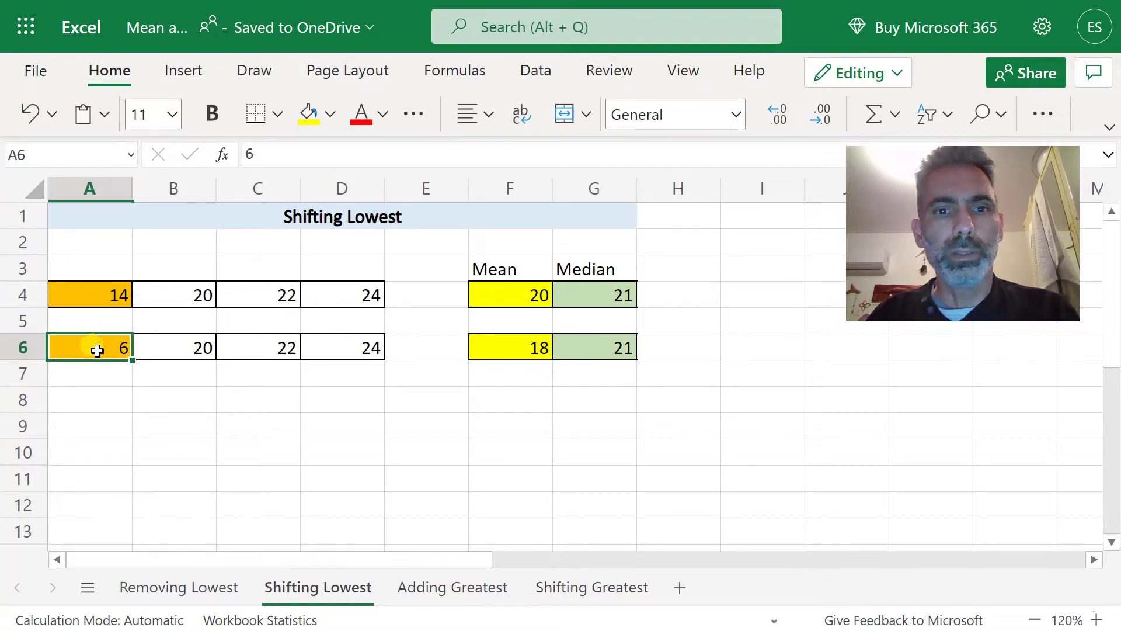
- Compare the means in F4 and F6 and the medians in G4 and G6 on the Shifting Lowest sheet
{"action": "left_click", "coordinate": [518, 297]}
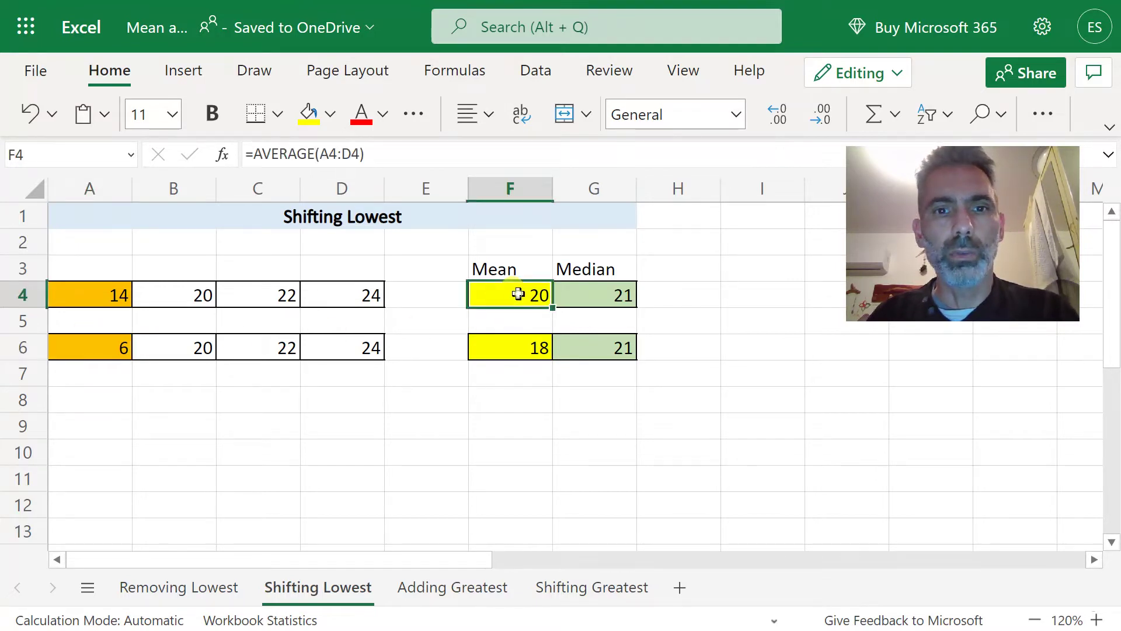
{"action": "left_click", "coordinate": [502, 350]}
{"action": "left_click", "coordinate": [511, 300]}
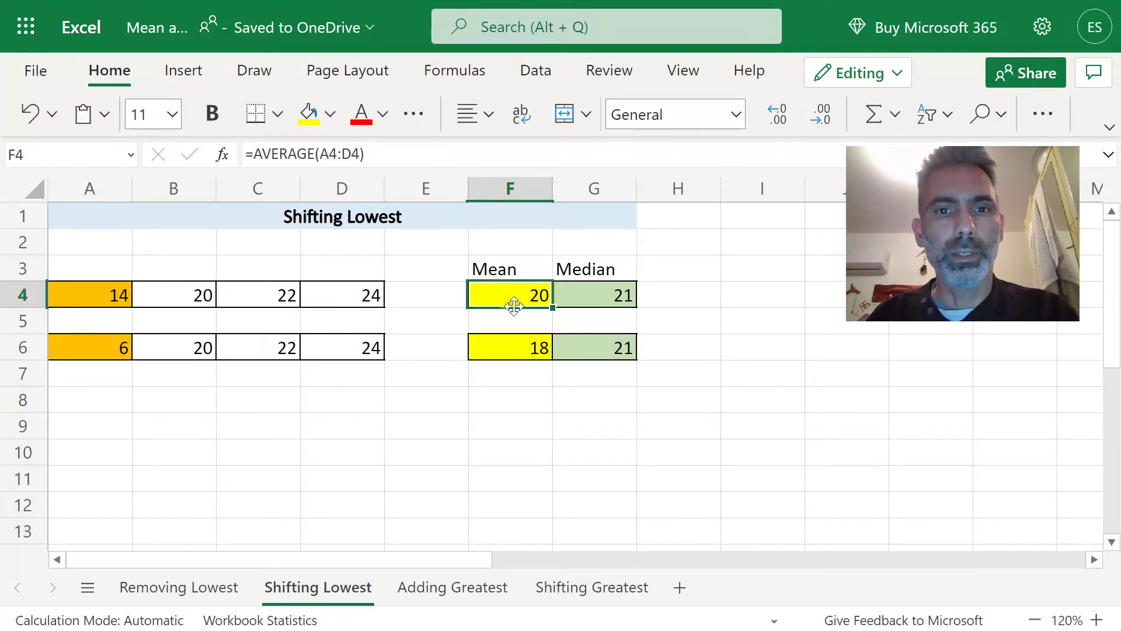
{"action": "left_click", "coordinate": [505, 347]}
{"action": "left_click", "coordinate": [599, 296]}
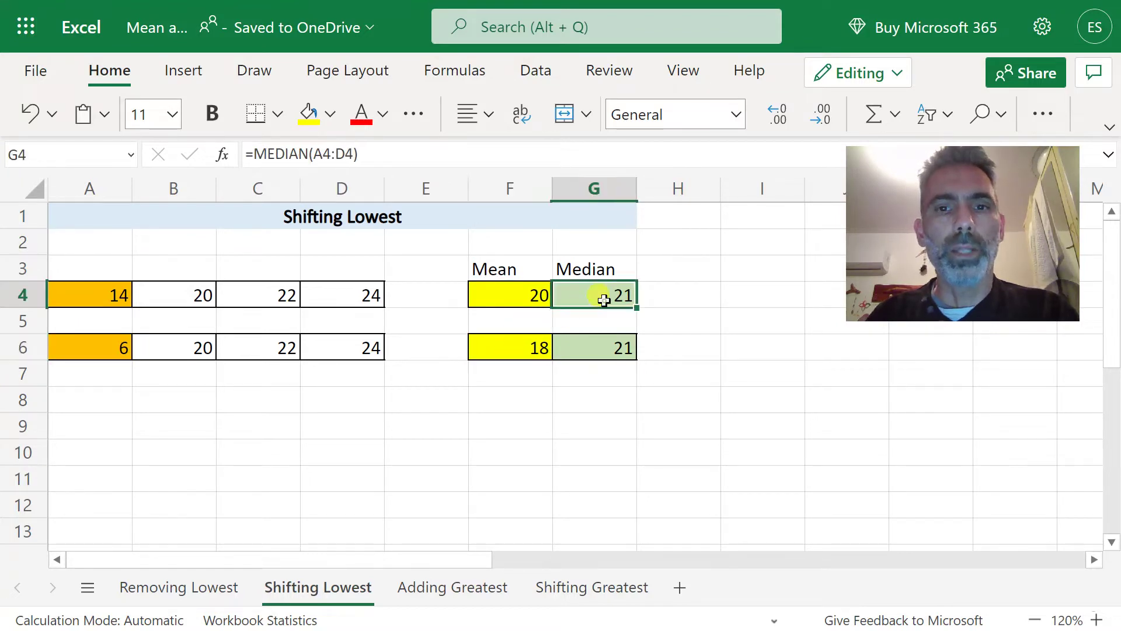
{"action": "left_click", "coordinate": [604, 347]}
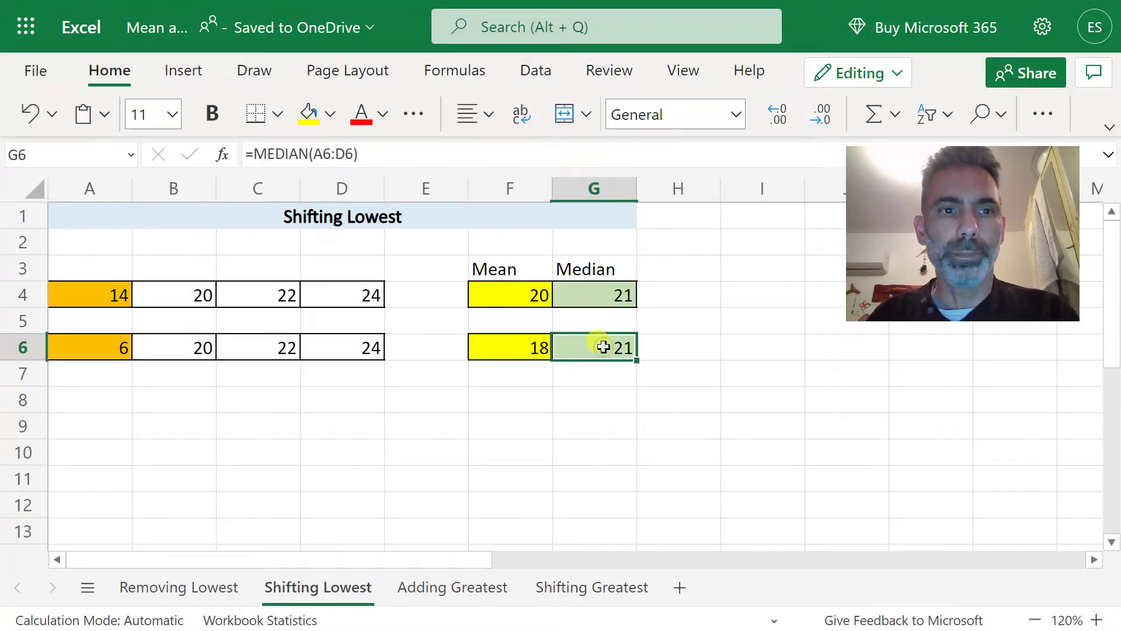
{"action": "left_click", "coordinate": [577, 296]}
- Select the data sets A4:D4 and A6:D6 in turn, and check them against their medians and means
{"action": "left_click_drag", "start_coordinate": [327, 292], "coordinate": [71, 295]}
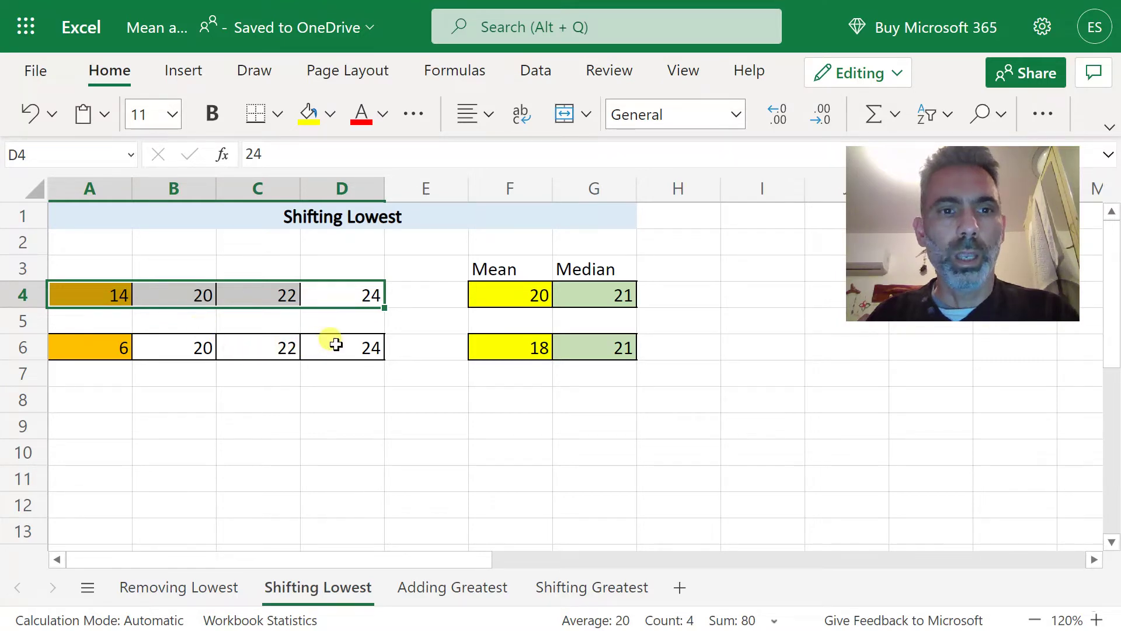
{"action": "left_click_drag", "start_coordinate": [338, 344], "coordinate": [93, 345]}
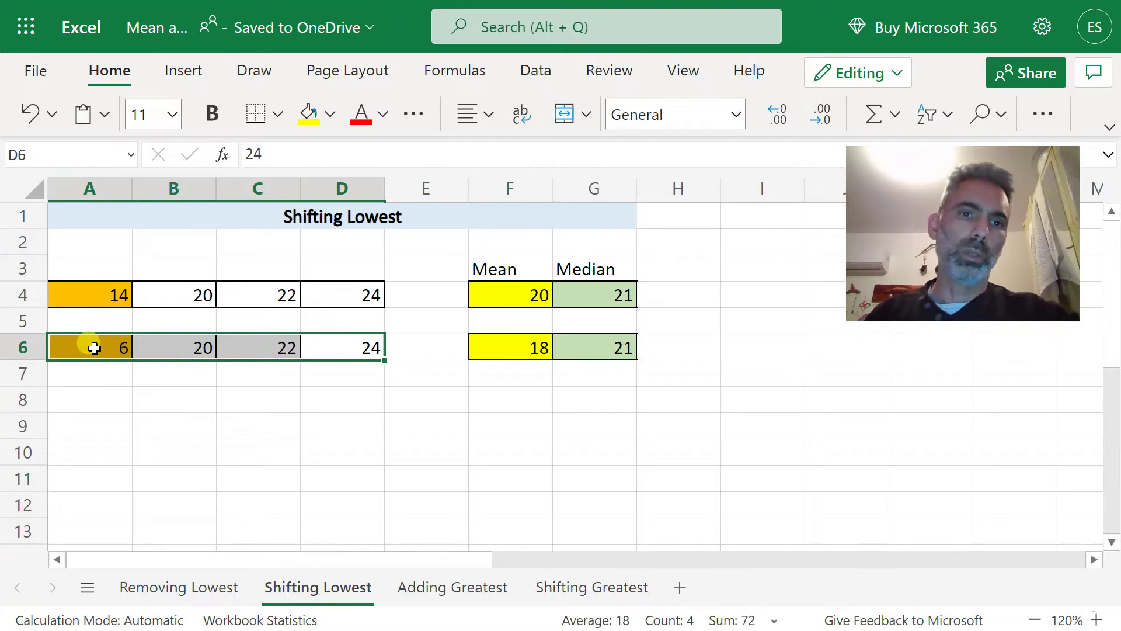
{"action": "left_click", "coordinate": [606, 349]}
{"action": "left_click", "coordinate": [618, 289]}
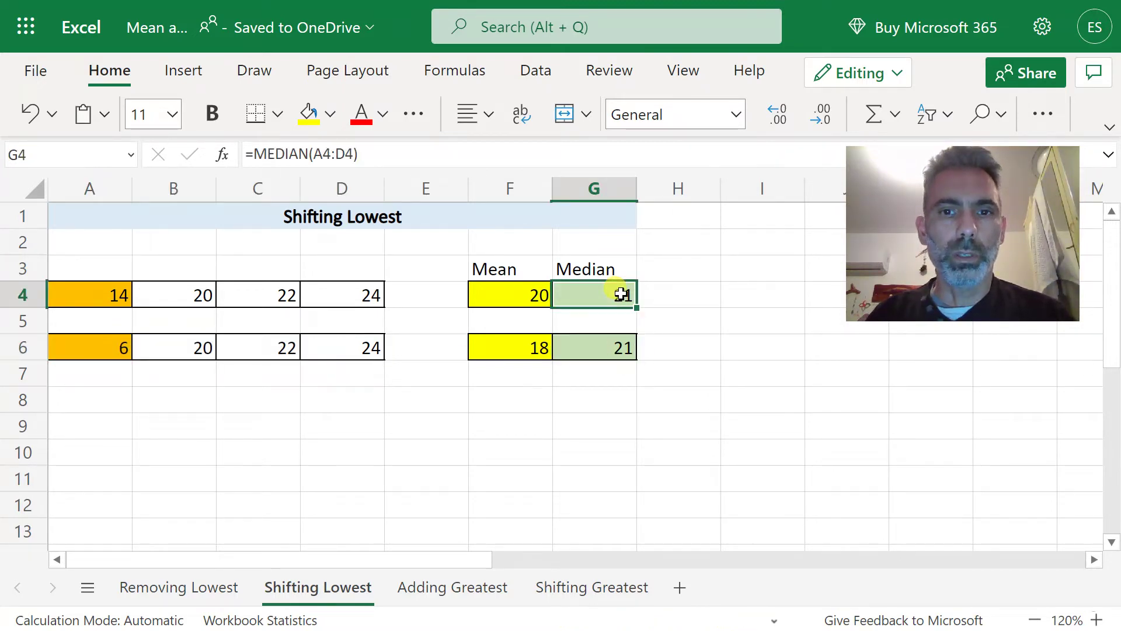
{"action": "left_click", "coordinate": [508, 292]}
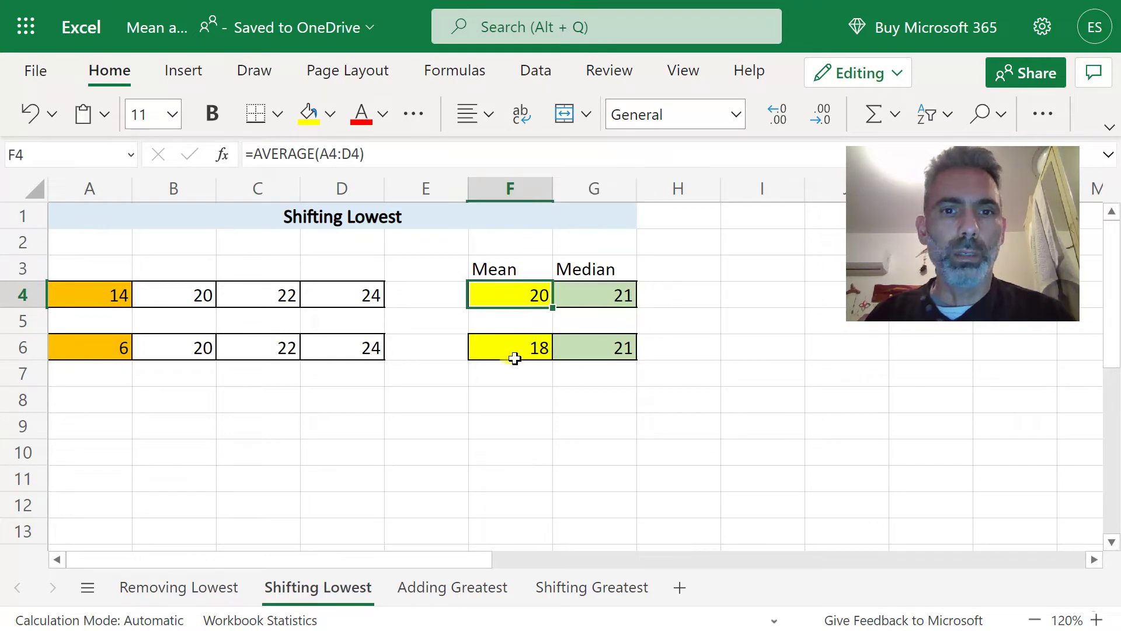
{"action": "left_click", "coordinate": [511, 354]}
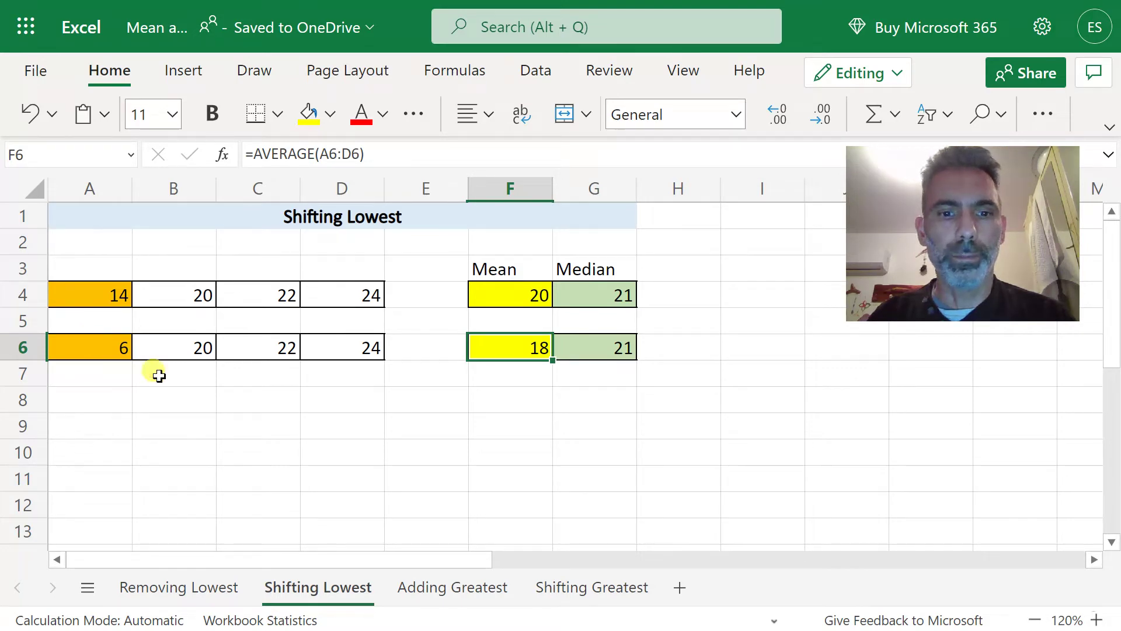
- Open the Adding Greatest sheet and compare the means in F4 and F6 in light of the added value in D6
{"action": "left_click", "coordinate": [429, 587]}
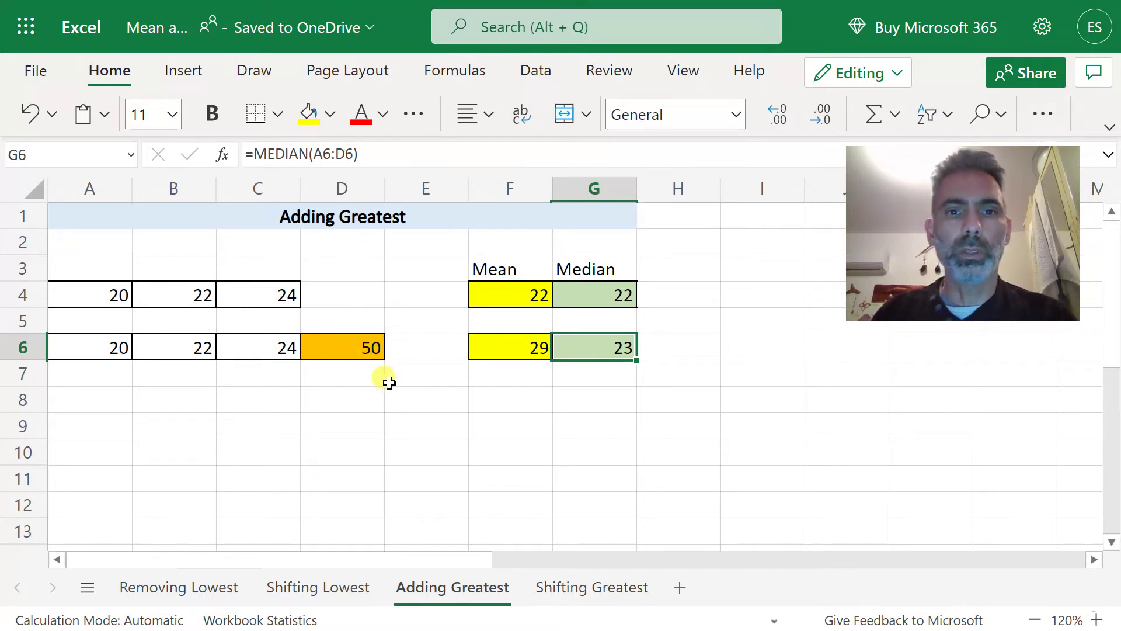
{"action": "left_click", "coordinate": [504, 293]}
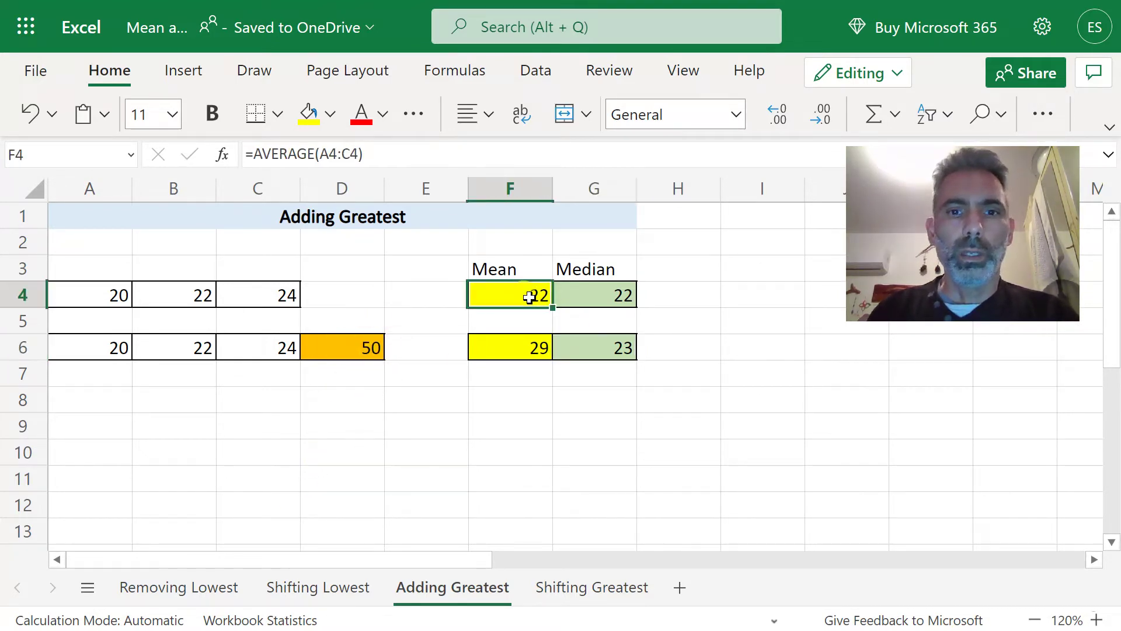
{"action": "left_click", "coordinate": [520, 343]}
{"action": "left_click", "coordinate": [528, 292]}
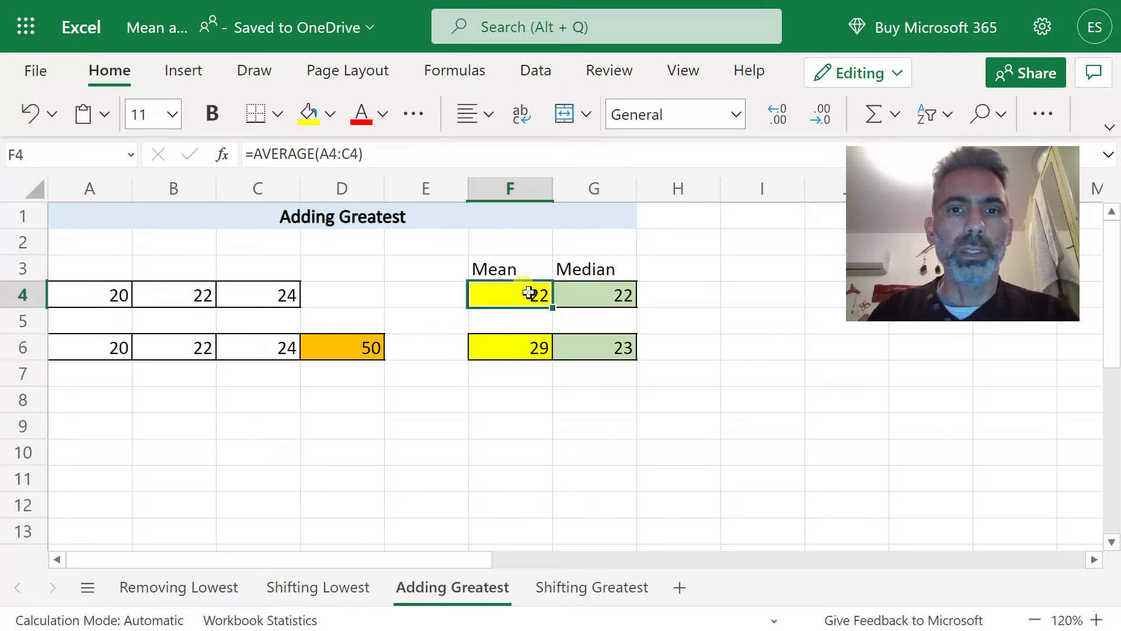
{"action": "left_click", "coordinate": [529, 350]}
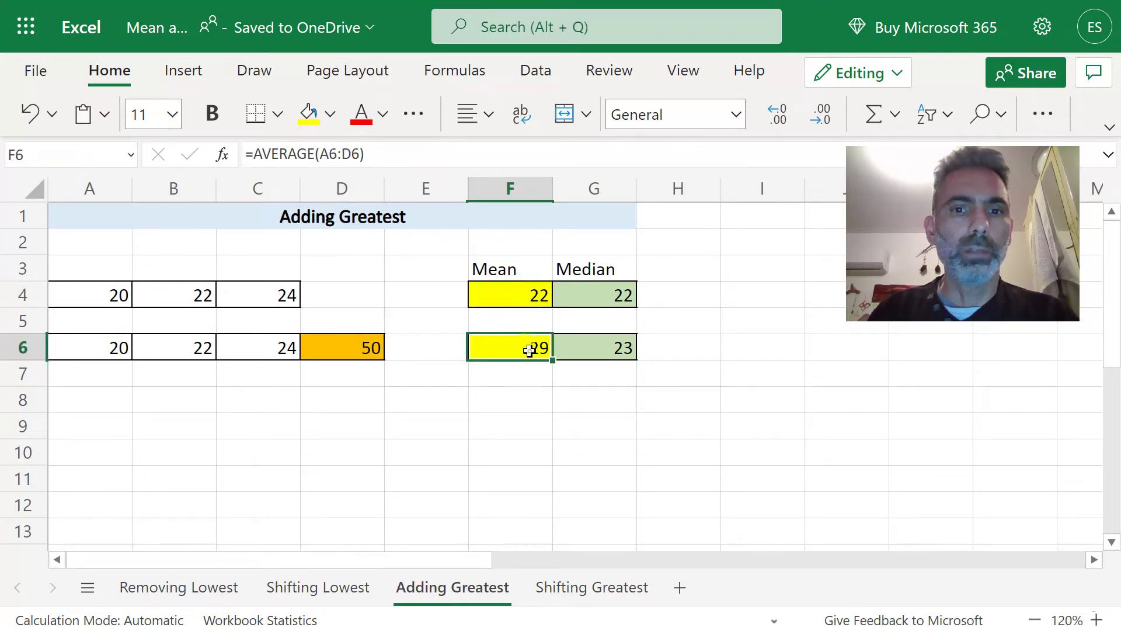
{"action": "left_click", "coordinate": [362, 349]}
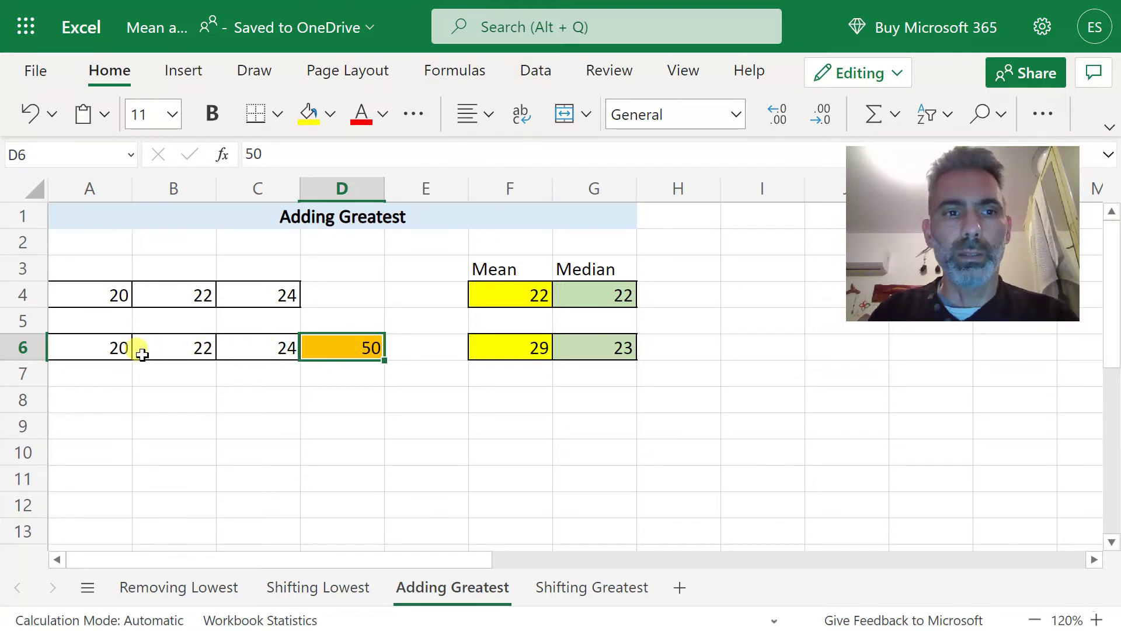
- Compare the change between the means in F4 and F6 with that between the medians in G4 and G6
{"action": "left_click", "coordinate": [510, 294]}
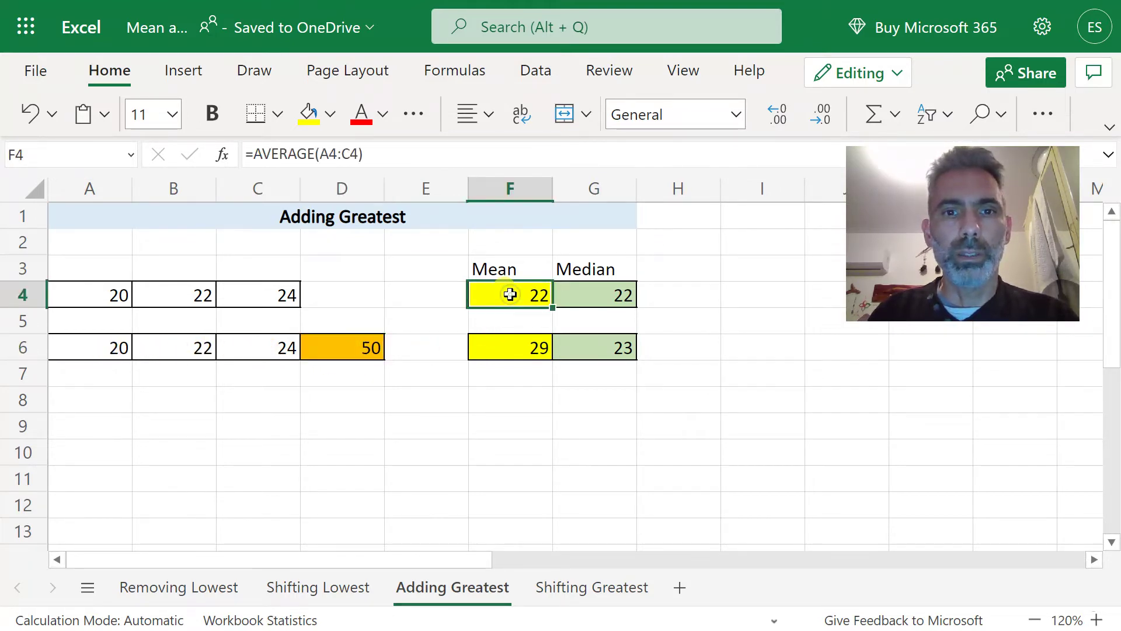
{"action": "left_click", "coordinate": [515, 354]}
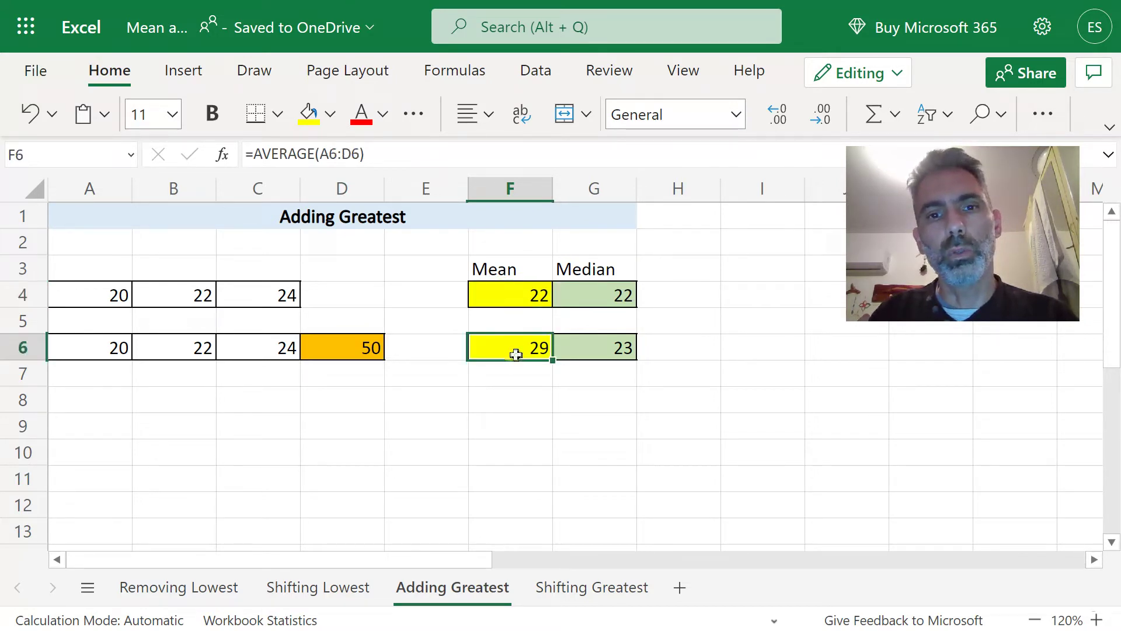
{"action": "left_click", "coordinate": [518, 295]}
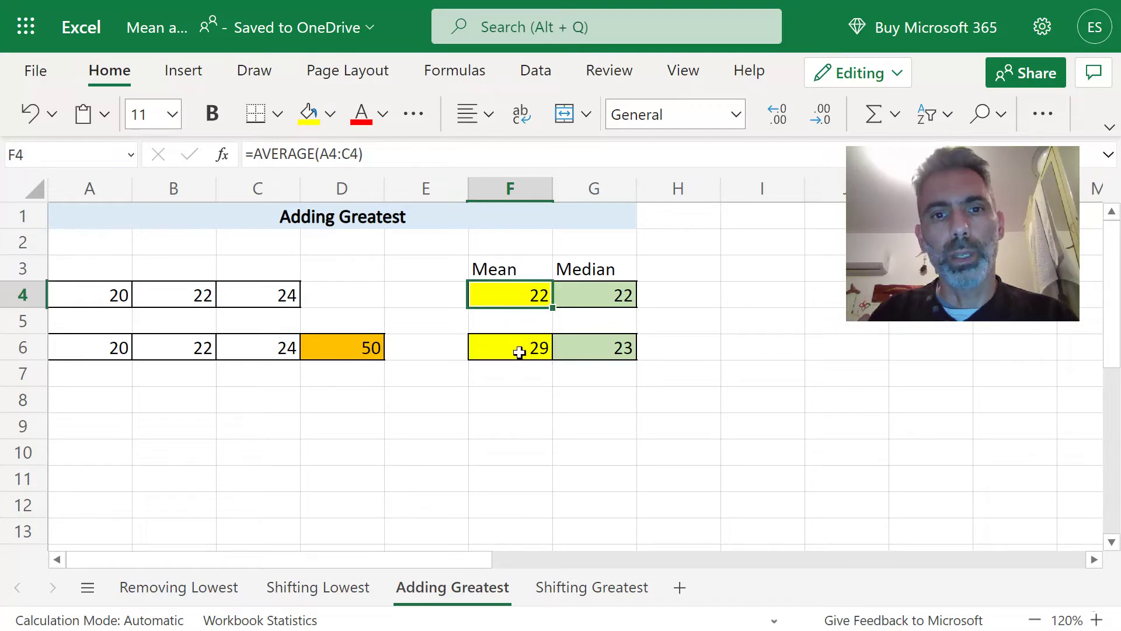
{"action": "left_click", "coordinate": [519, 352]}
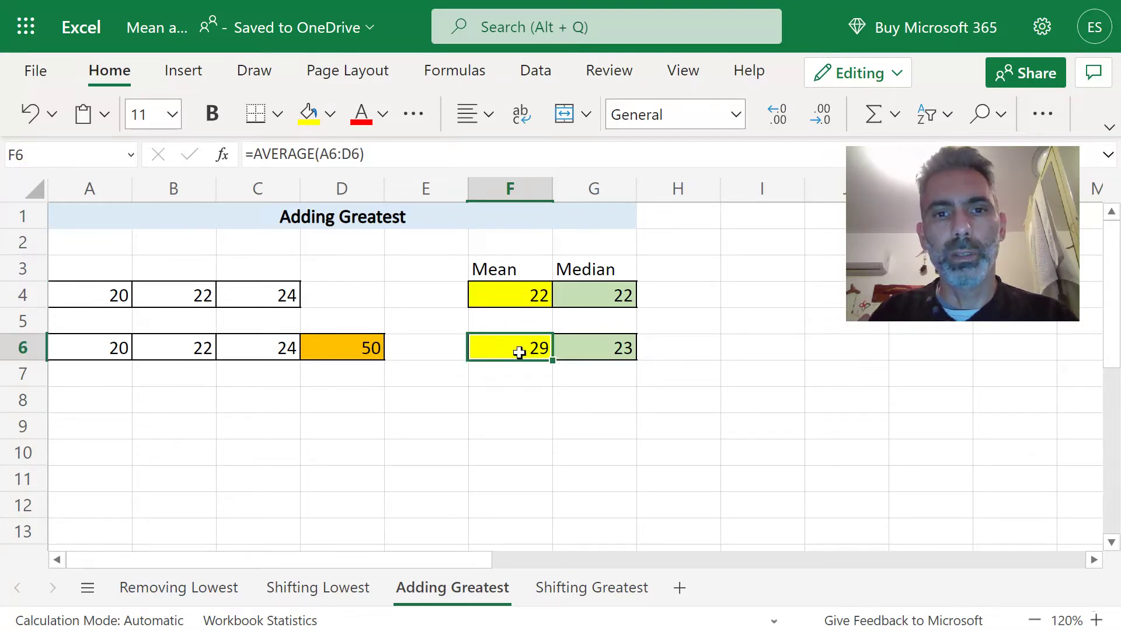
{"action": "left_click", "coordinate": [597, 297]}
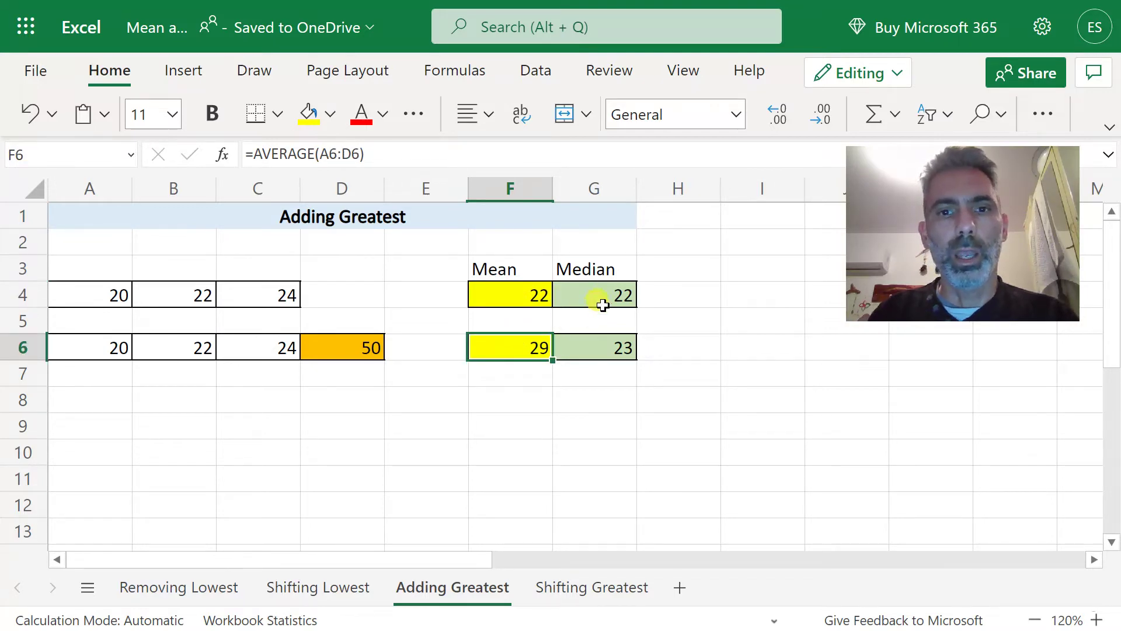
{"action": "left_click", "coordinate": [593, 354]}
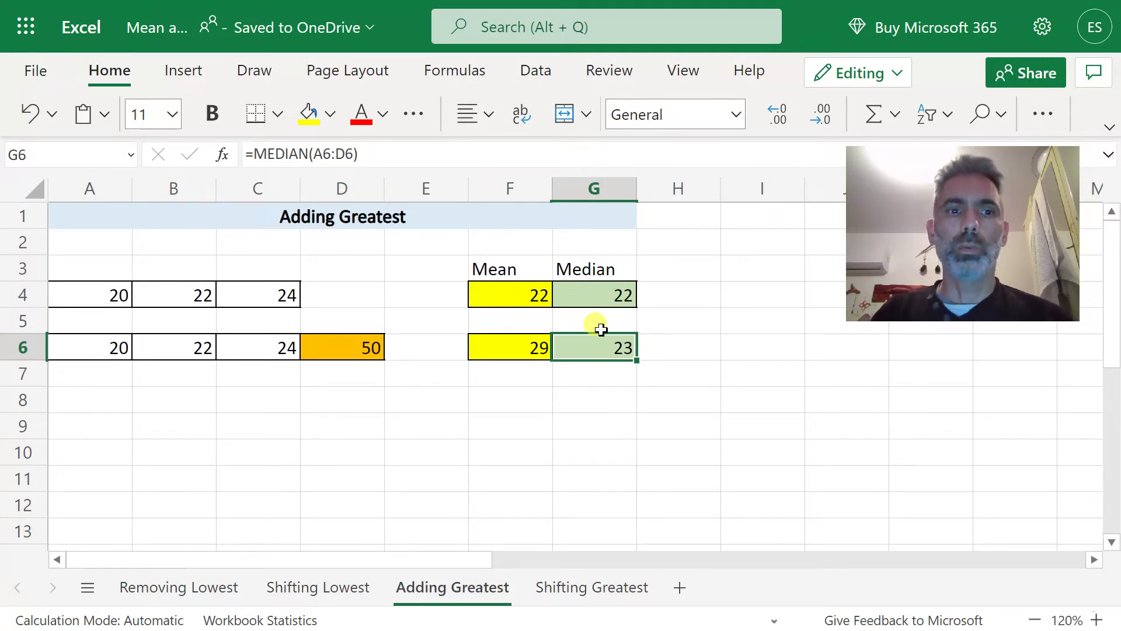
- Open the Shifting Greatest sheet and examine the greatest values in D4 and D6
{"action": "left_click", "coordinate": [570, 600]}
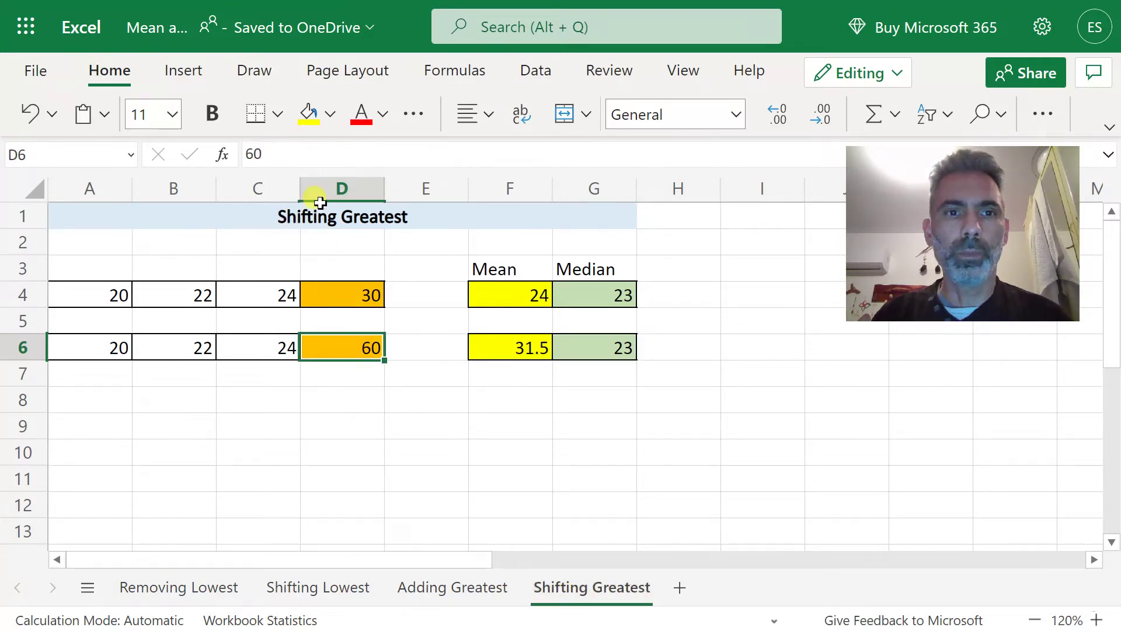
{"action": "left_click", "coordinate": [344, 300]}
{"action": "left_click", "coordinate": [349, 349]}
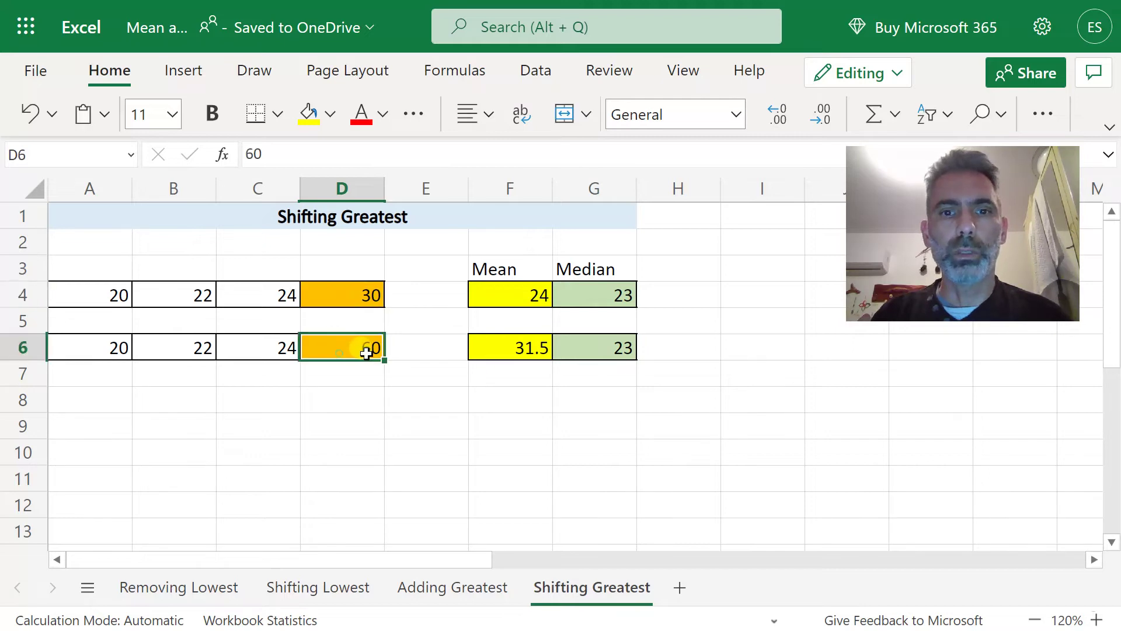
- Compare the means in F4 and F6 and the medians in G4 and G6 on the Shifting Greatest sheet
{"action": "left_click", "coordinate": [528, 299]}
{"action": "left_click", "coordinate": [514, 349]}
{"action": "left_click", "coordinate": [522, 294]}
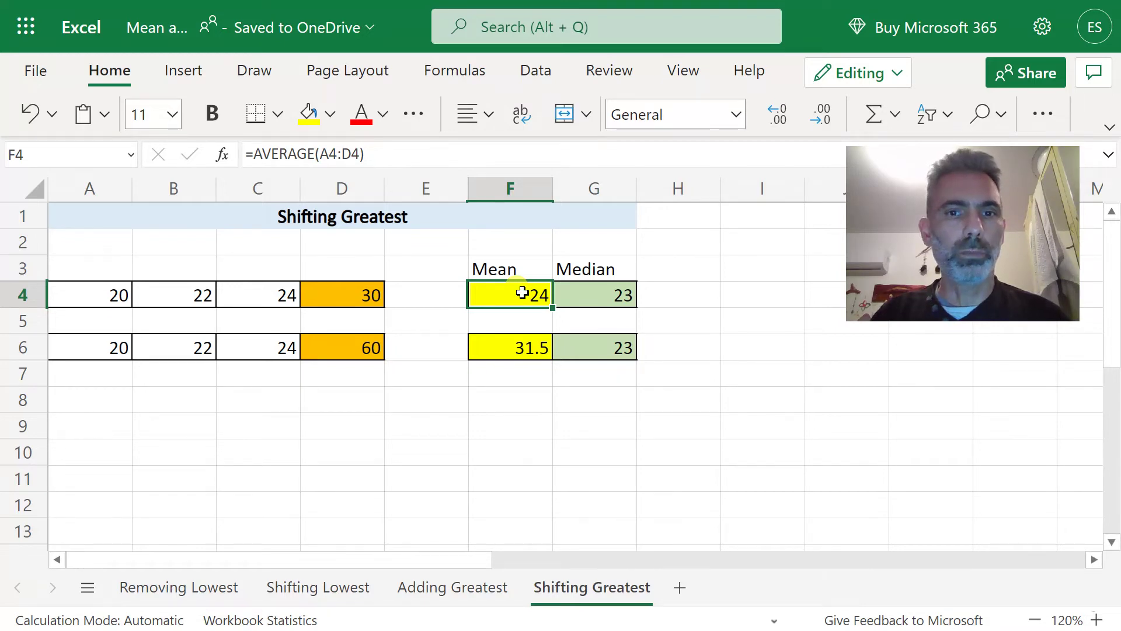
{"action": "left_click", "coordinate": [514, 346]}
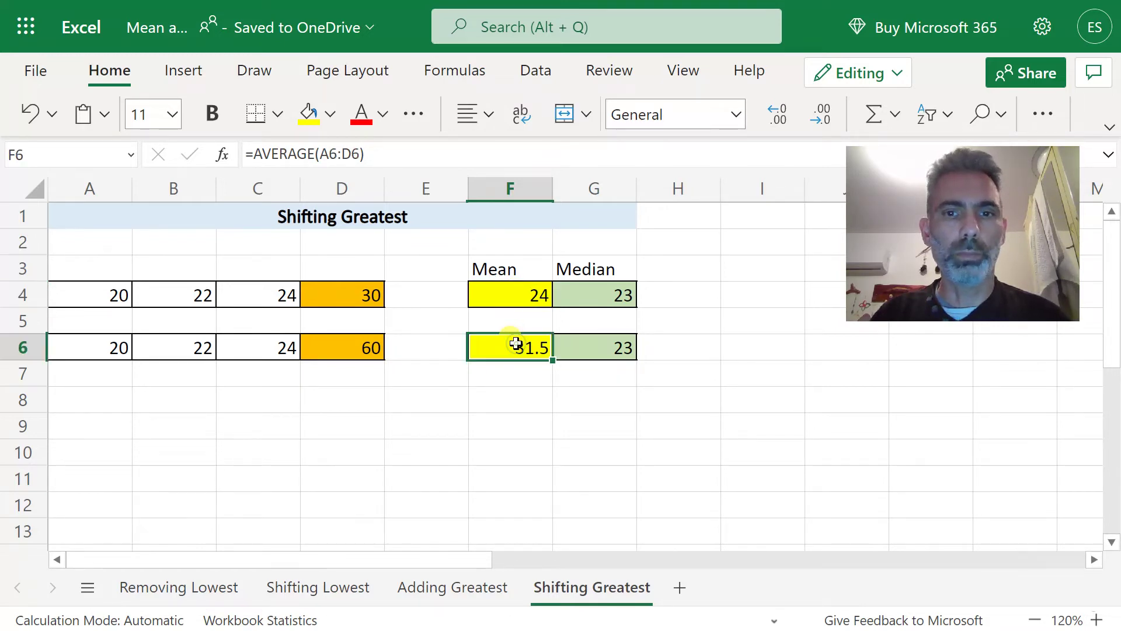
{"action": "left_click", "coordinate": [618, 302]}
{"action": "left_click", "coordinate": [612, 356]}
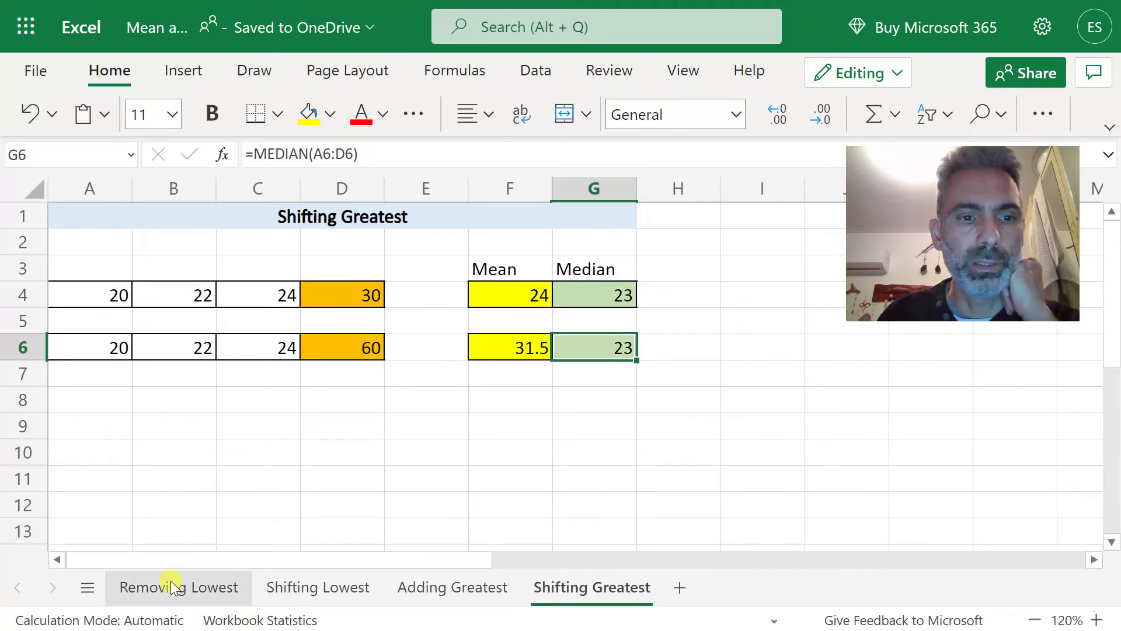
- Glance at the Shifting Lowest sheet, then recheck the medians, the means and the greatest value in D6 on Shifting Greatest
{"action": "left_click", "coordinate": [288, 589]}
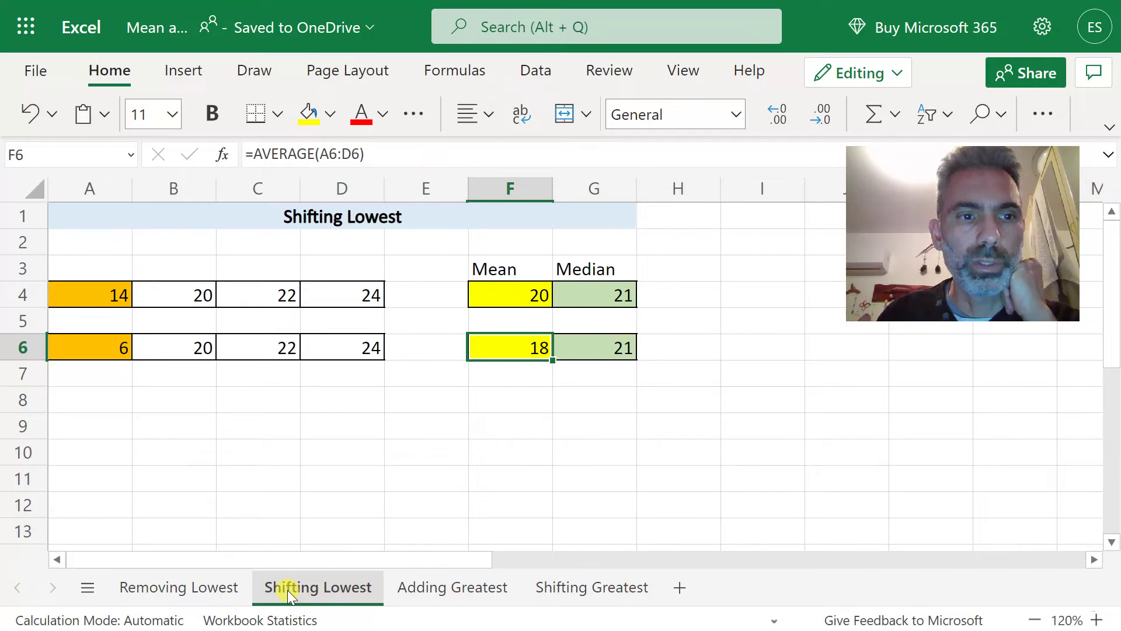
{"action": "left_click", "coordinate": [604, 584]}
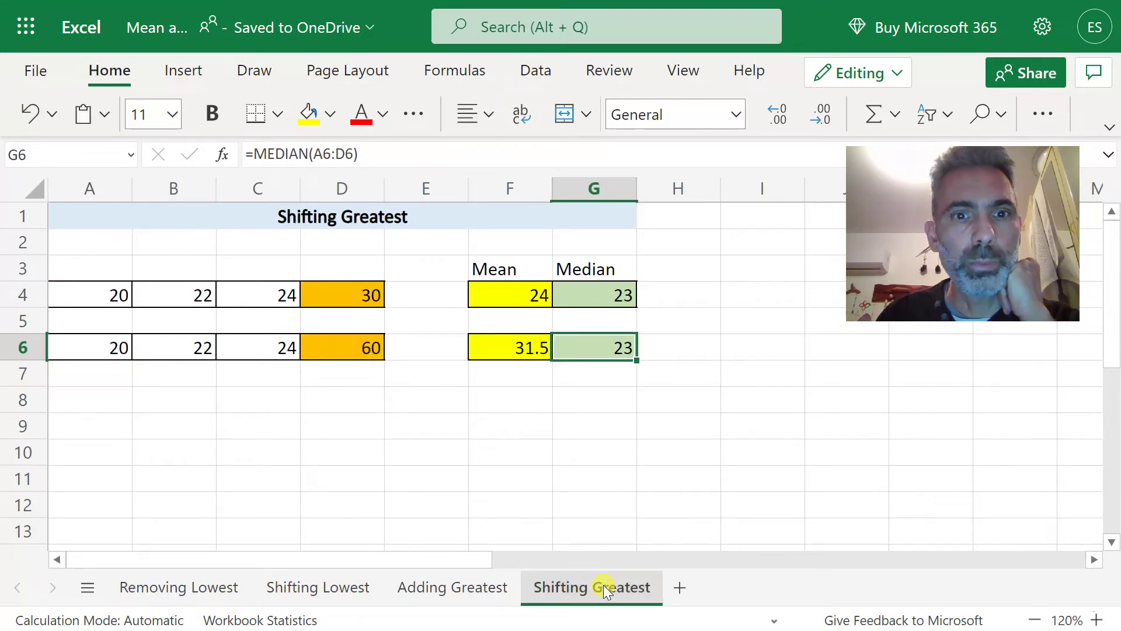
{"action": "left_click", "coordinate": [620, 289]}
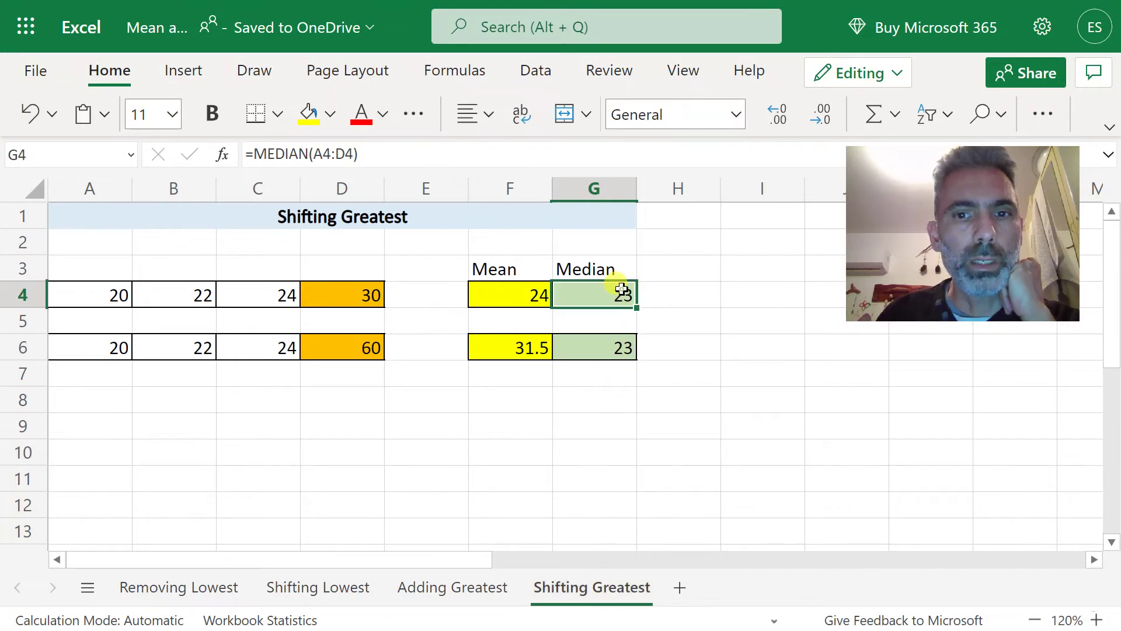
{"action": "left_click", "coordinate": [603, 355]}
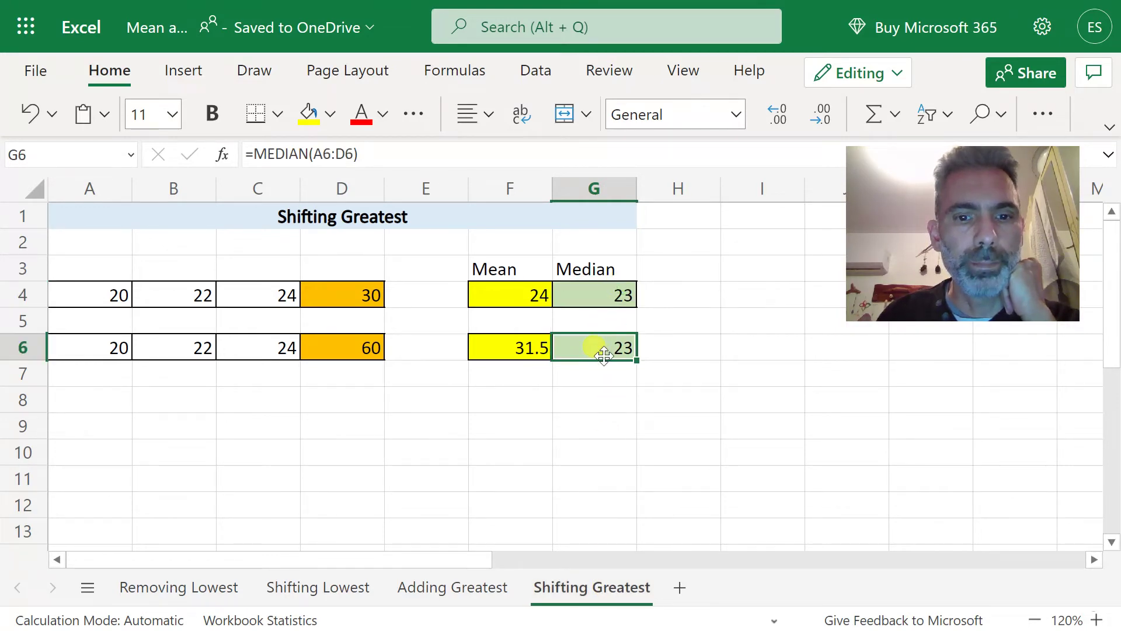
{"action": "left_click", "coordinate": [524, 299]}
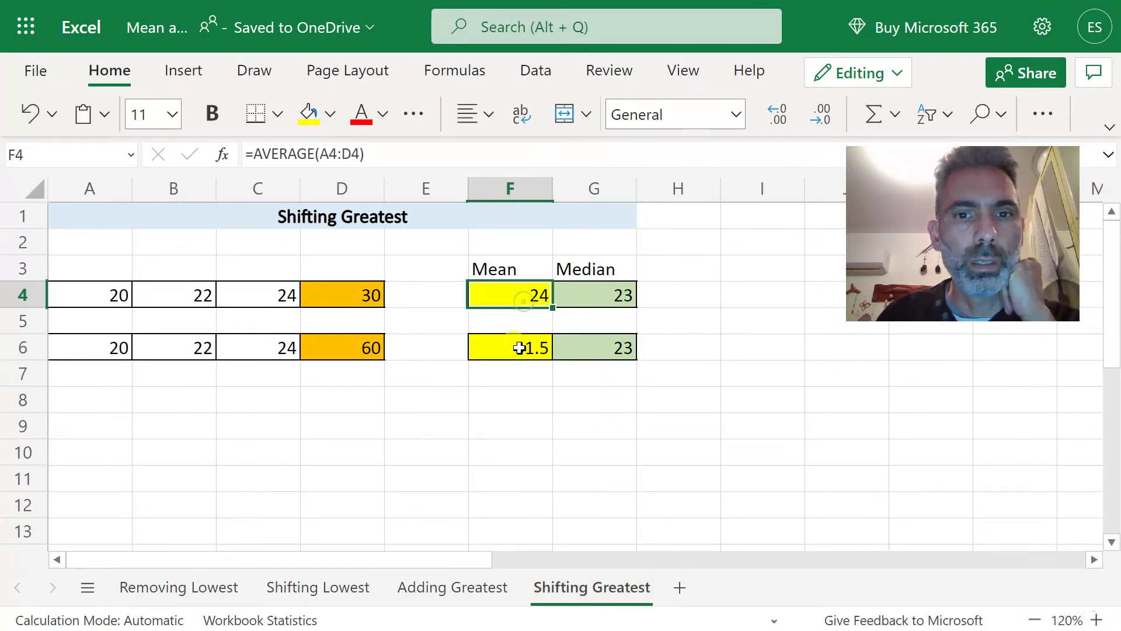
{"action": "left_click", "coordinate": [519, 348]}
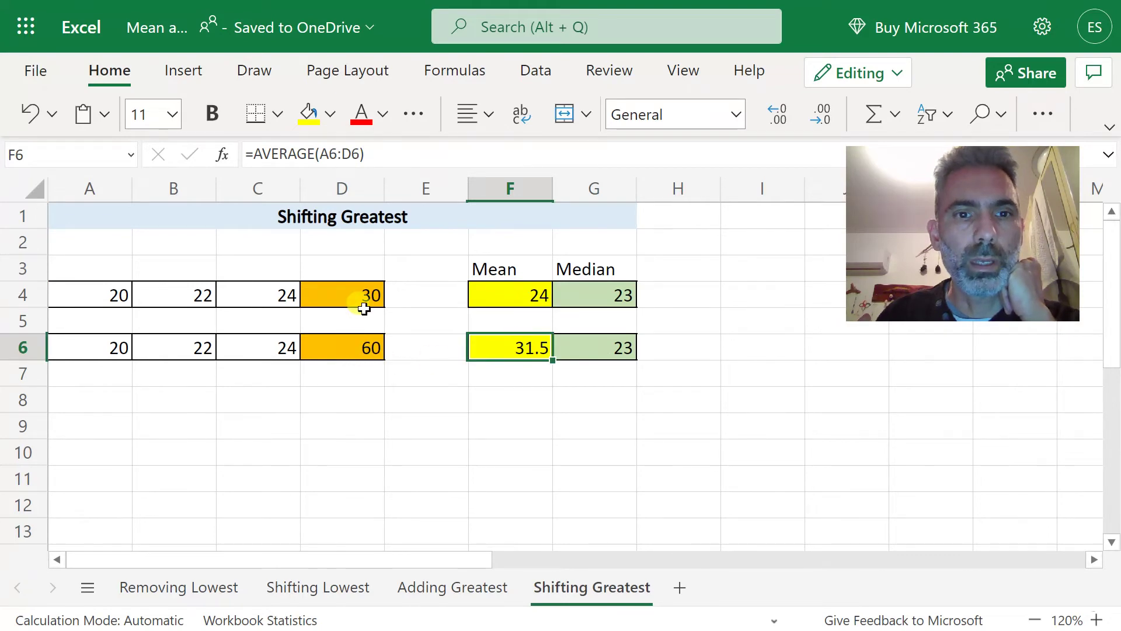
{"action": "left_click", "coordinate": [355, 352]}
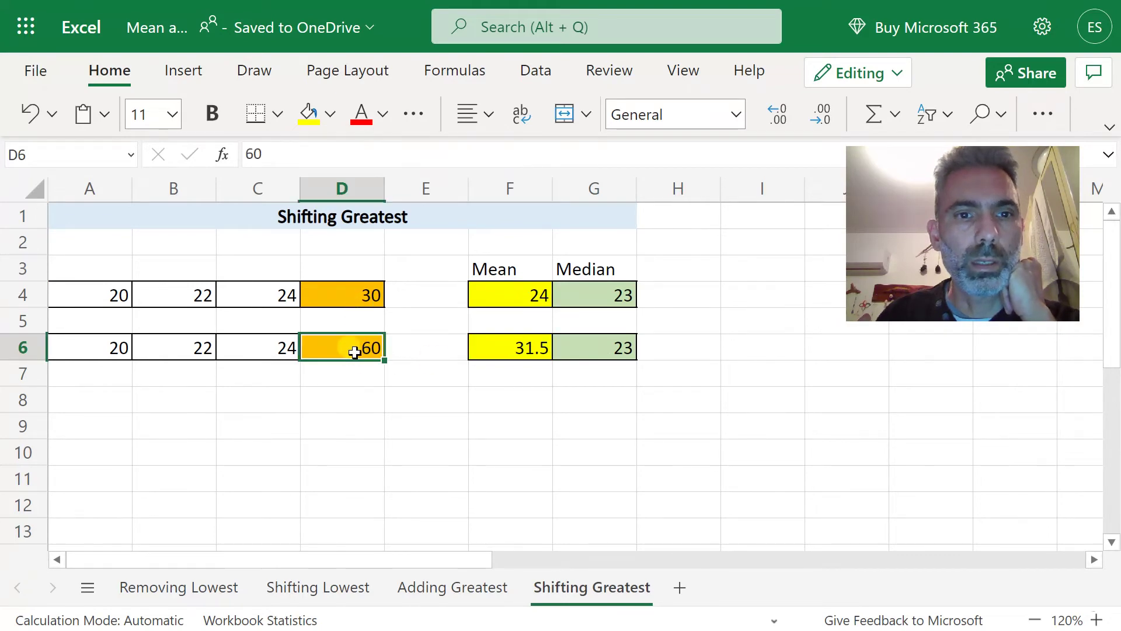
- Return to the Shifting Lowest sheet and review how the low value in A6 relates to the means and medians
{"action": "left_click", "coordinate": [307, 584]}
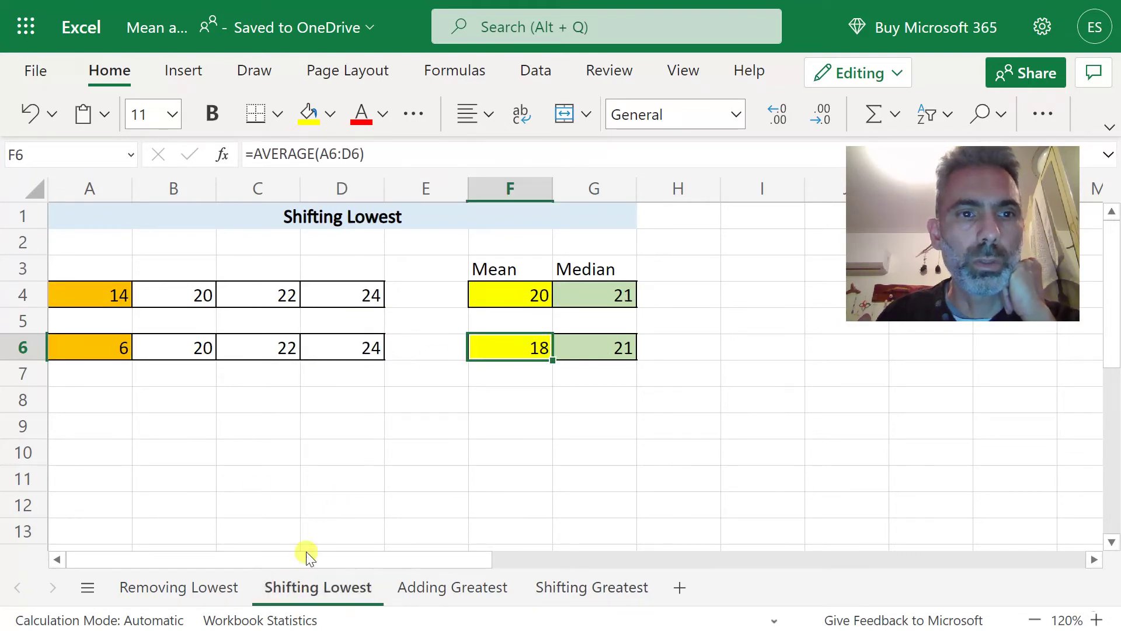
{"action": "left_click", "coordinate": [76, 350]}
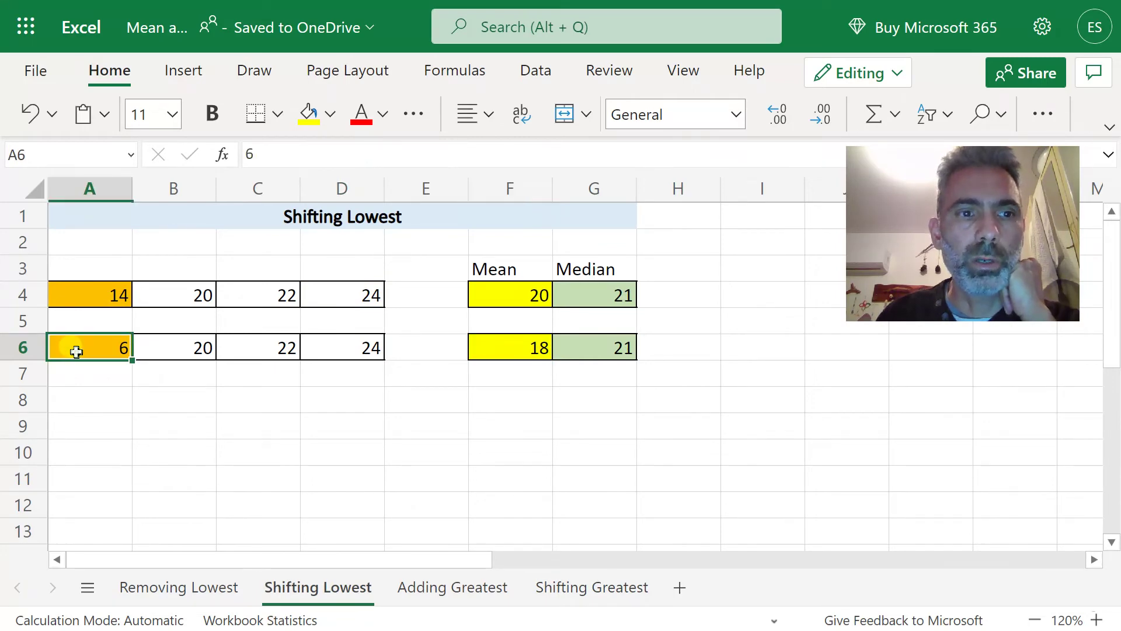
{"action": "left_click", "coordinate": [486, 290]}
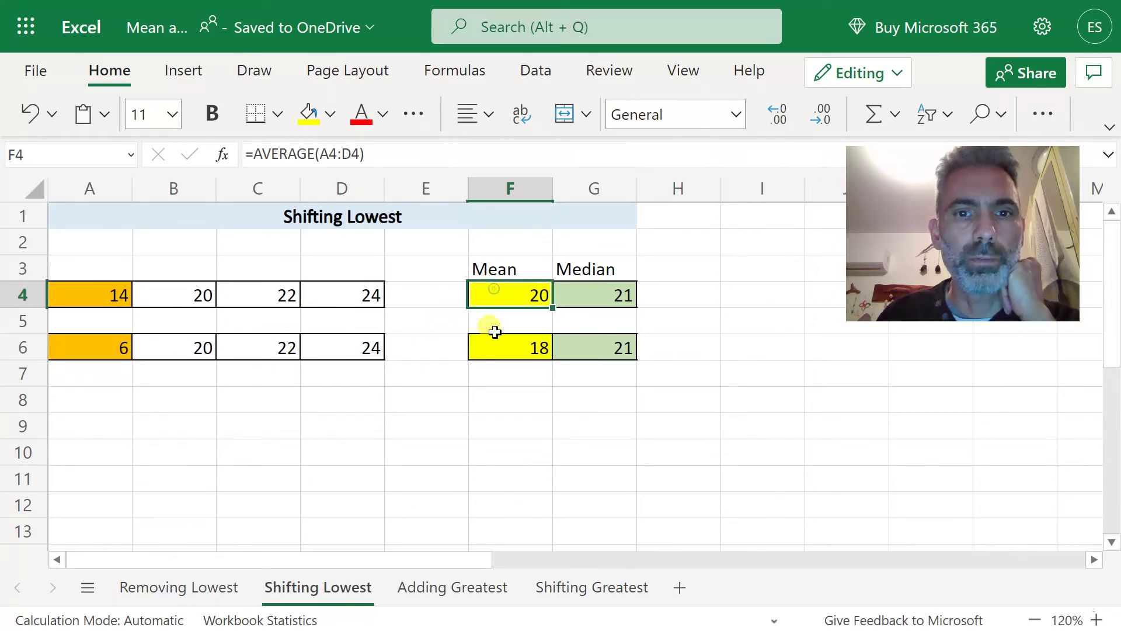
{"action": "left_click", "coordinate": [493, 345]}
{"action": "left_click", "coordinate": [573, 298]}
{"action": "left_click", "coordinate": [584, 345]}
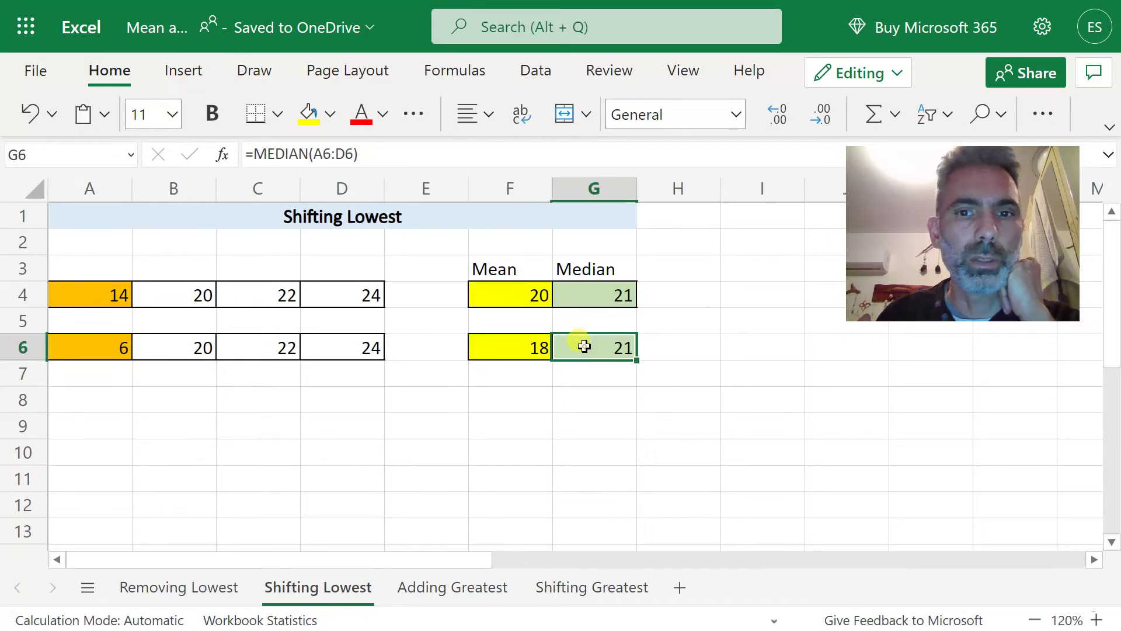
- Return to the Shifting Greatest sheet and check the greatest values in D4 and D6 against the medians in G4 and G6
{"action": "left_click", "coordinate": [566, 586]}
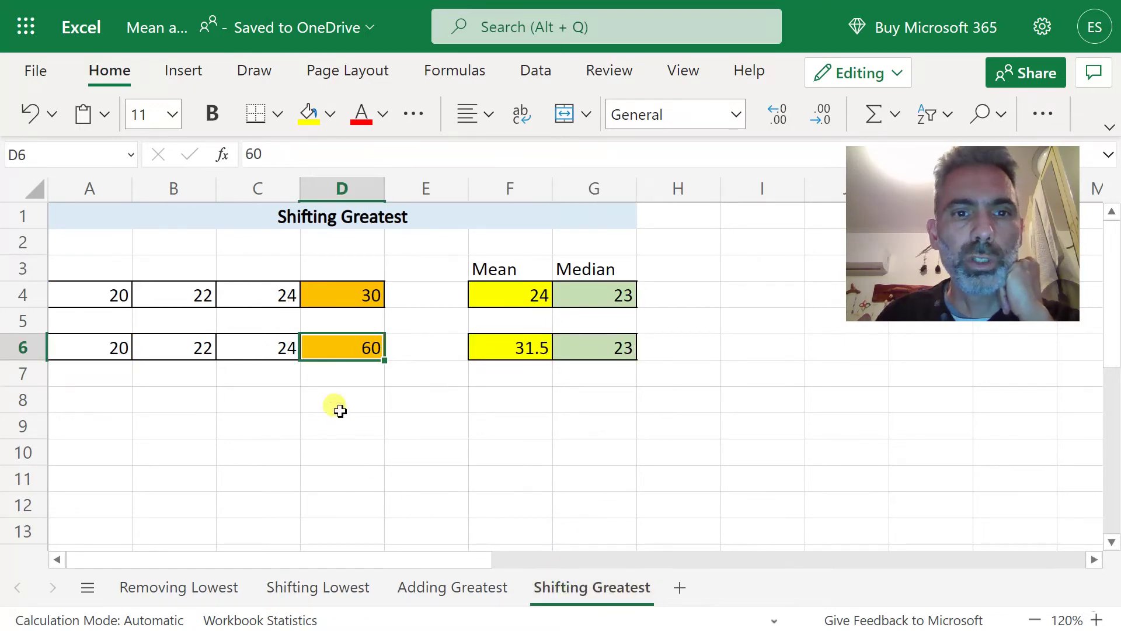
{"action": "left_click", "coordinate": [353, 301]}
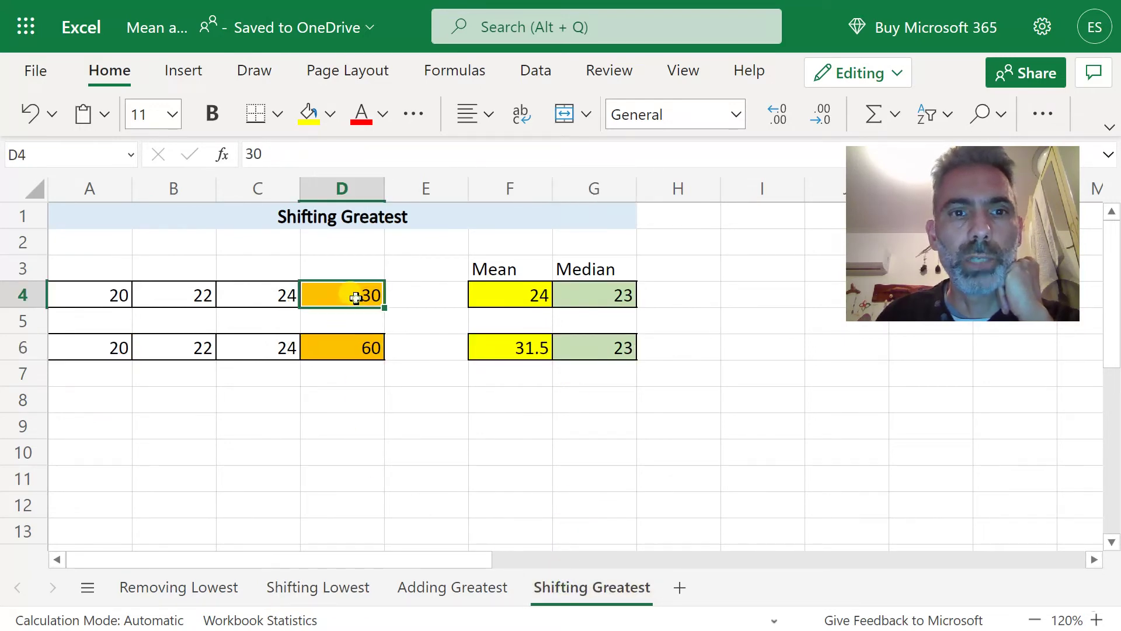
{"action": "left_click", "coordinate": [344, 346]}
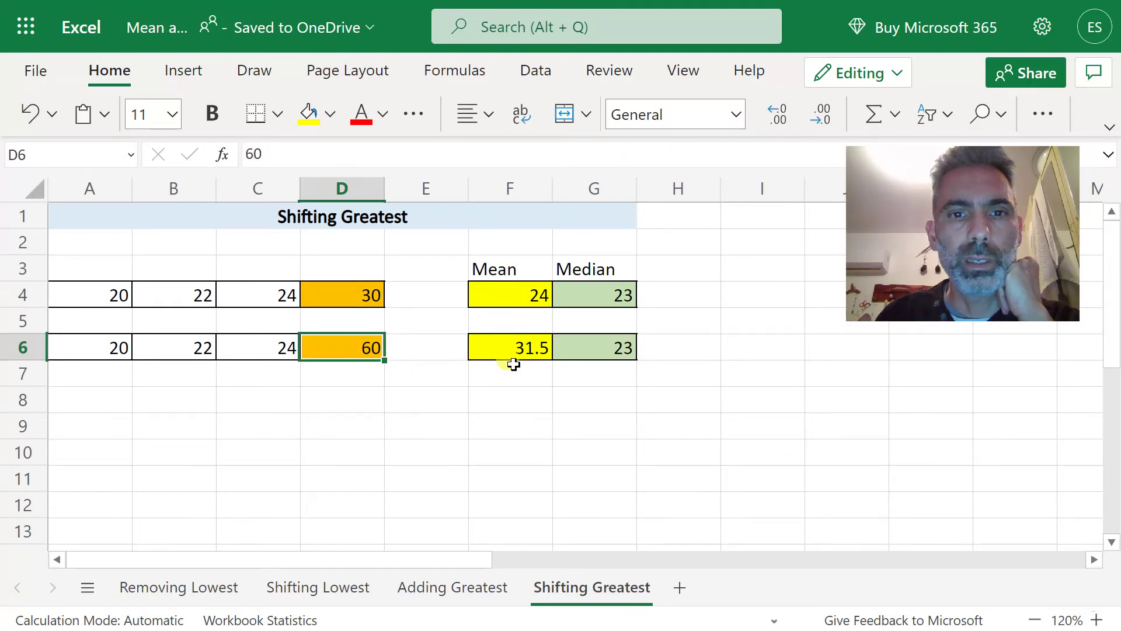
{"action": "left_click", "coordinate": [616, 293]}
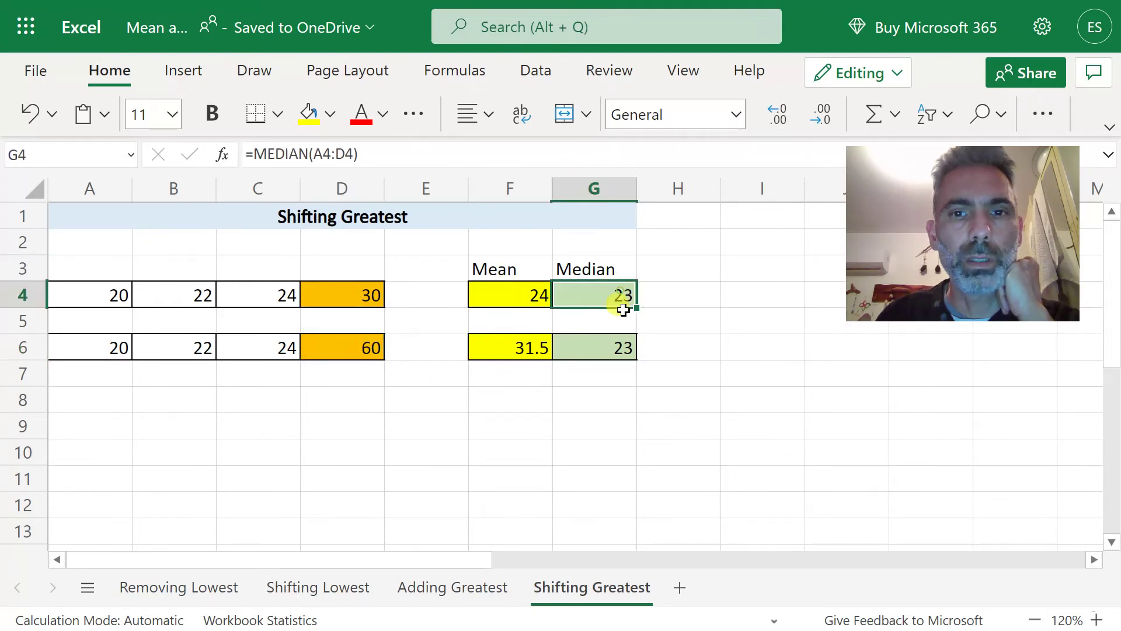
{"action": "left_click", "coordinate": [618, 348]}
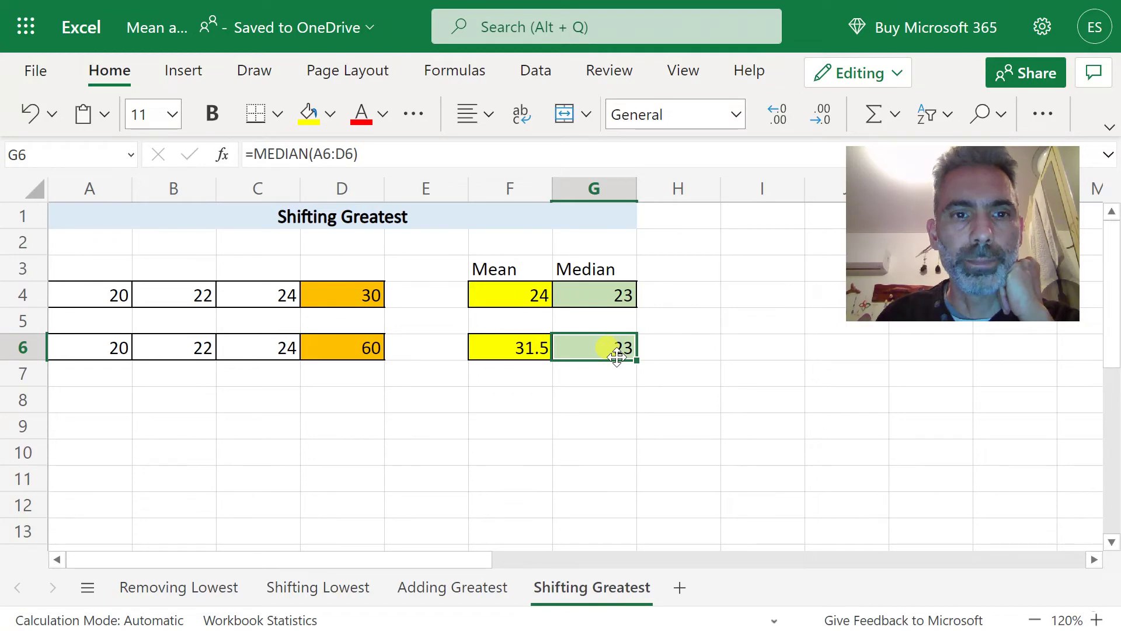
- Set the greatest value in D6 on the Shifting Greatest sheet to 90
{"action": "left_click", "coordinate": [366, 347]}
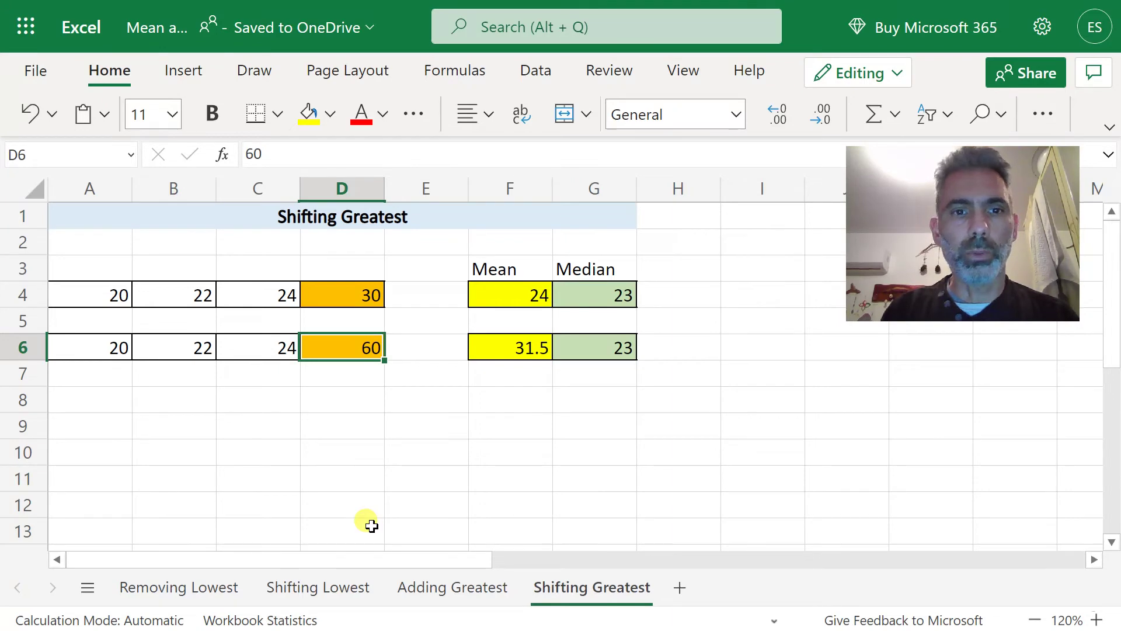
{"action": "type", "text": "90"}
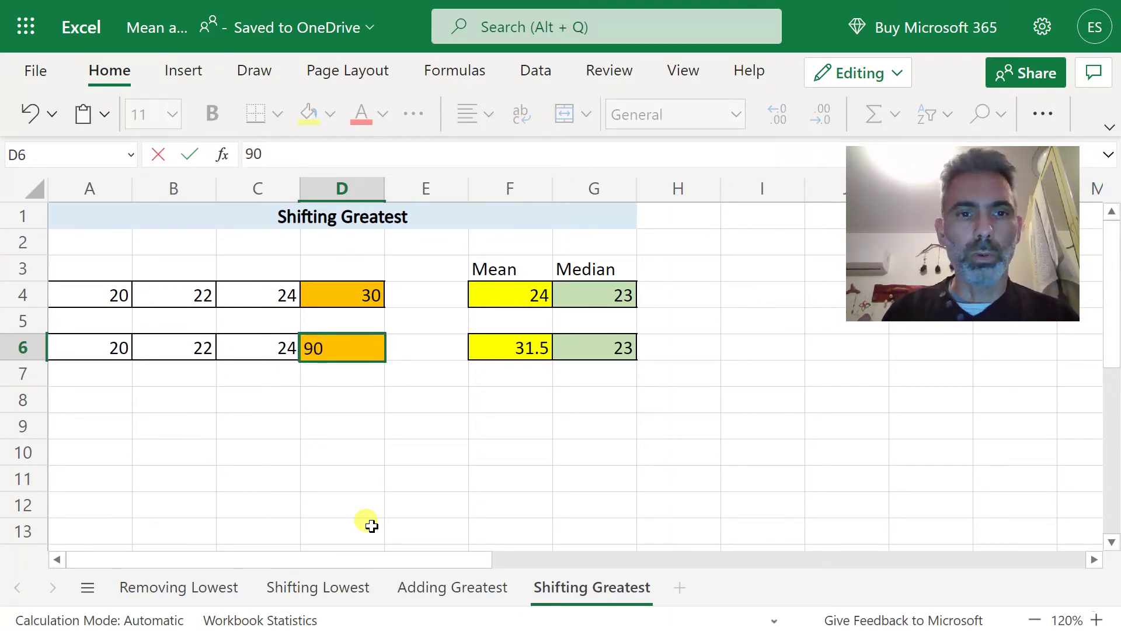
{"action": "key", "text": "Return"}
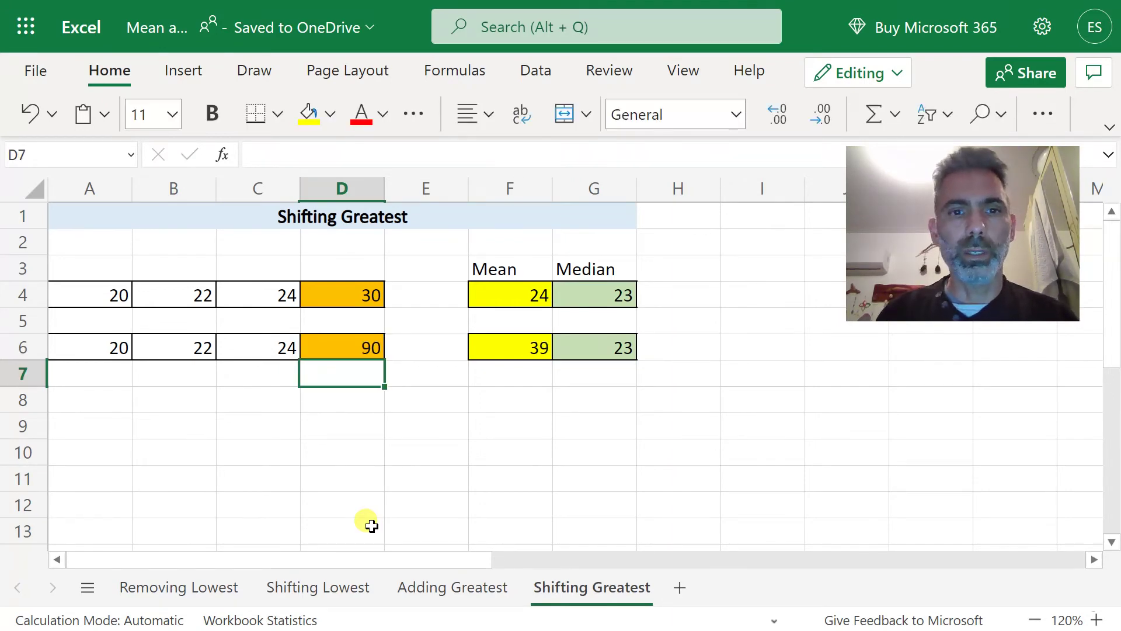
- Set the greatest value in D6 on the Shifting Greatest sheet to 120 and check the mean in F6 and the medians in G4 and G6
{"action": "left_click", "coordinate": [370, 346]}
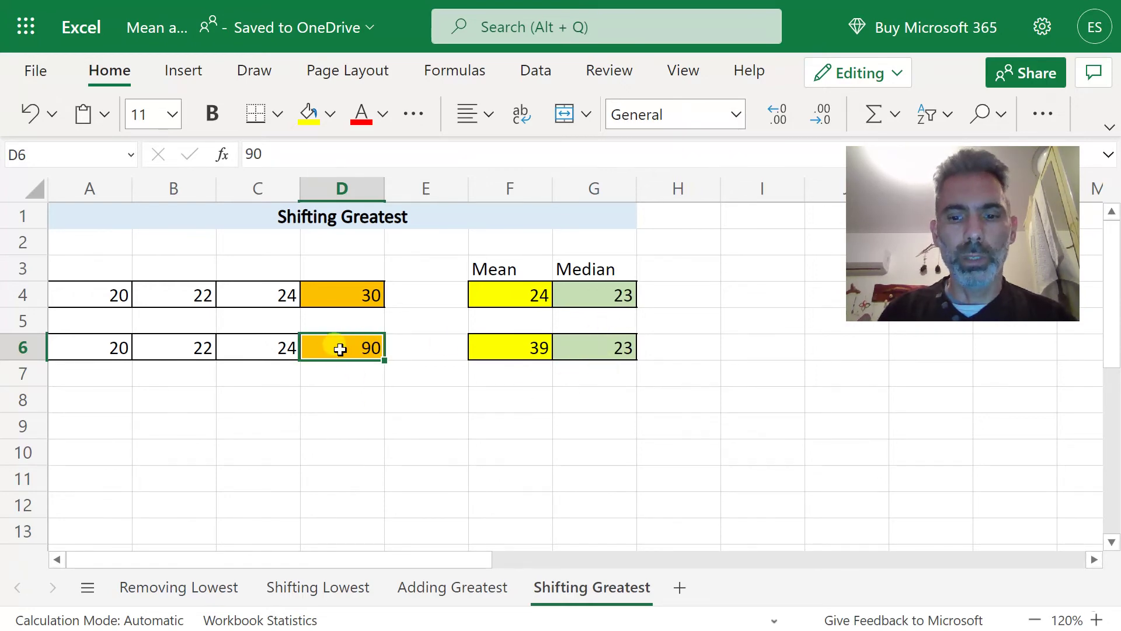
{"action": "type", "text": "120"}
{"action": "key", "text": "Return"}
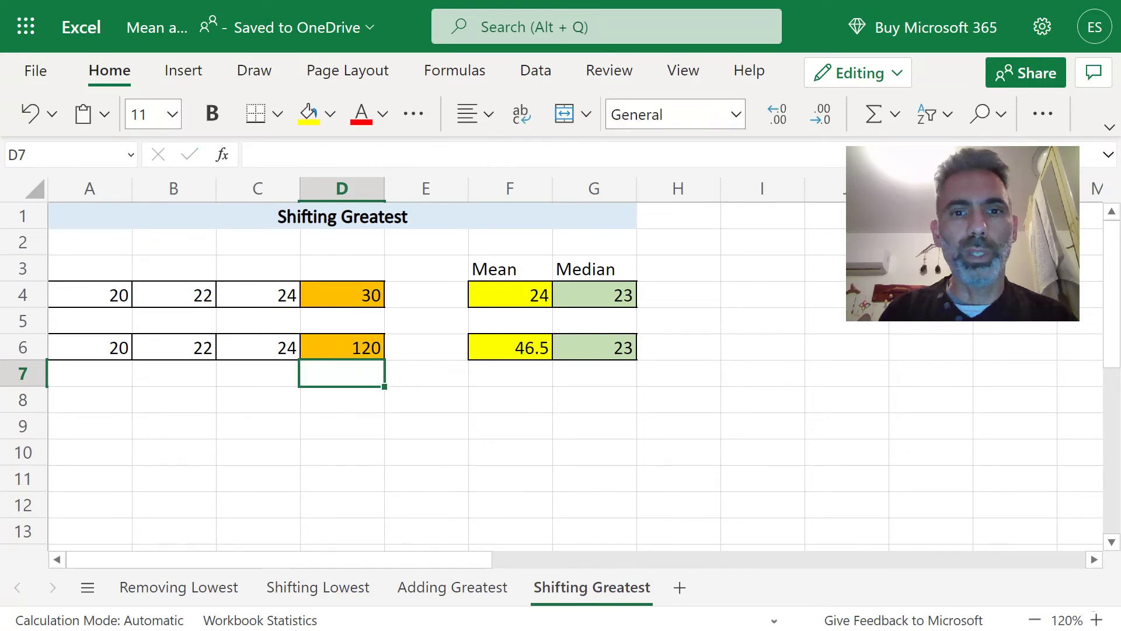
{"action": "left_click", "coordinate": [532, 349]}
{"action": "left_click", "coordinate": [592, 294]}
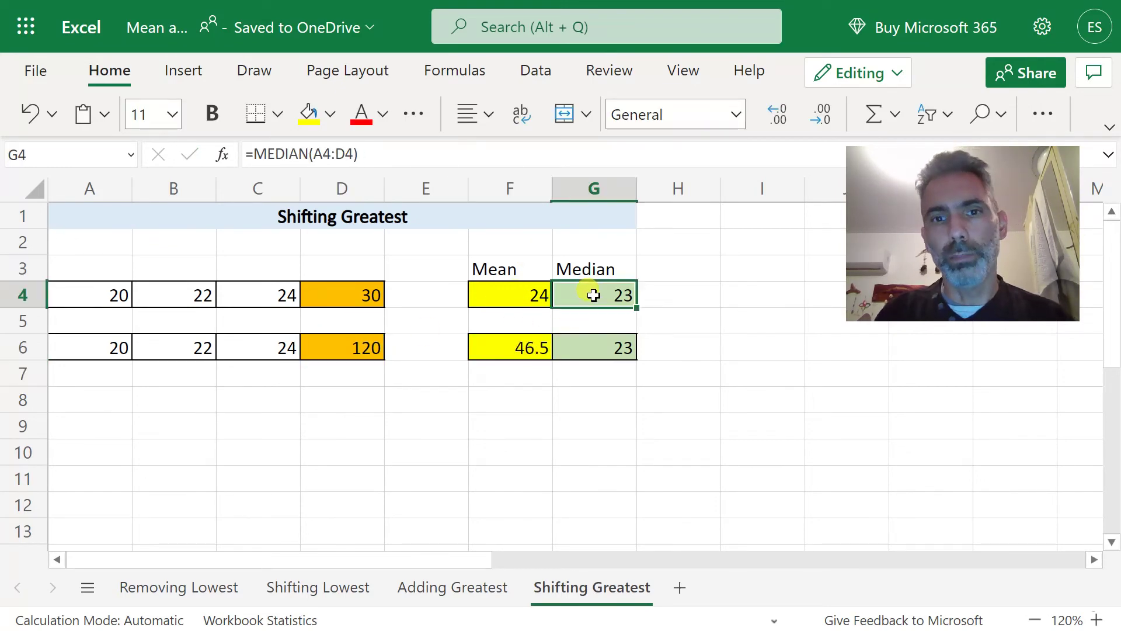
{"action": "left_click", "coordinate": [596, 346]}
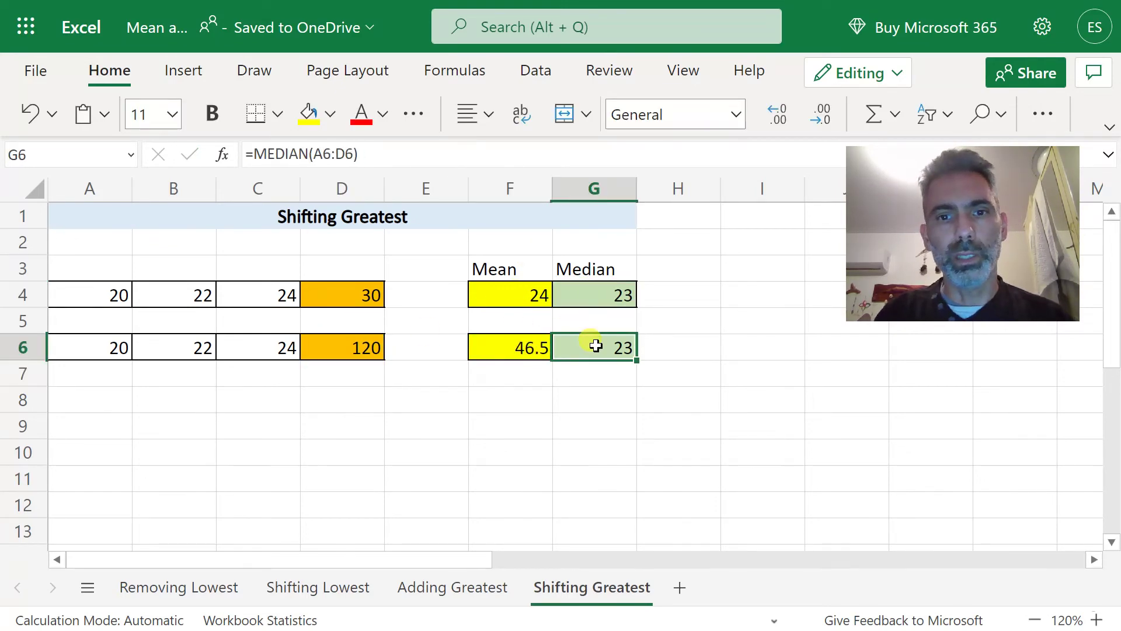
- On the Shifting Lowest sheet, set the lowest value in A6 to 1 and compare it with the one in A4
{"action": "left_click", "coordinate": [311, 589]}
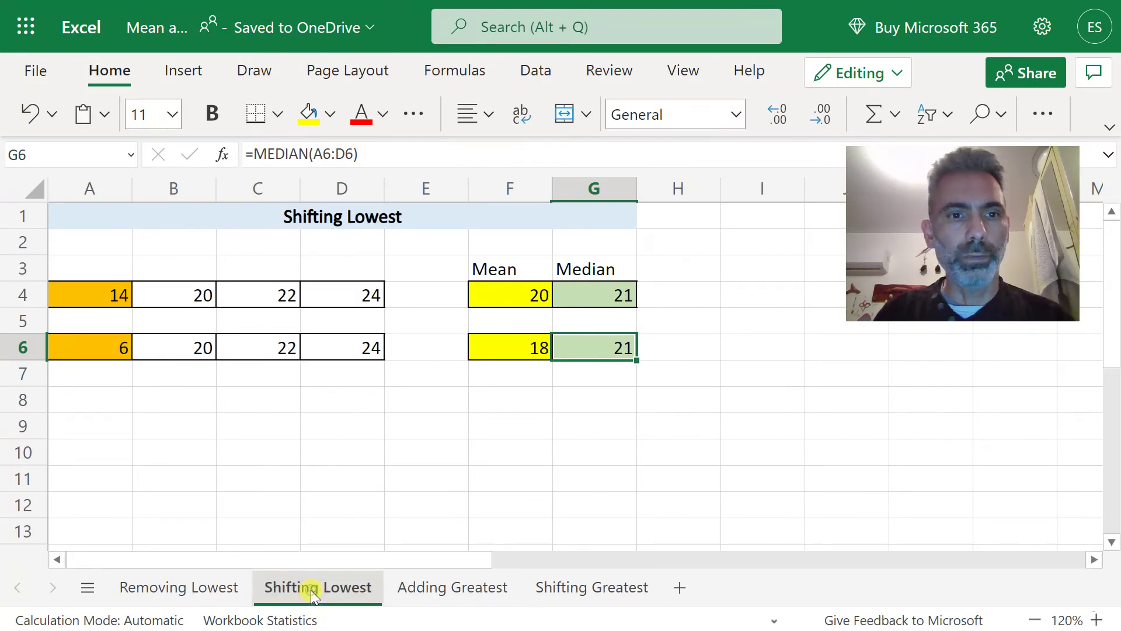
{"action": "left_click", "coordinate": [98, 349]}
{"action": "type", "text": "1"}
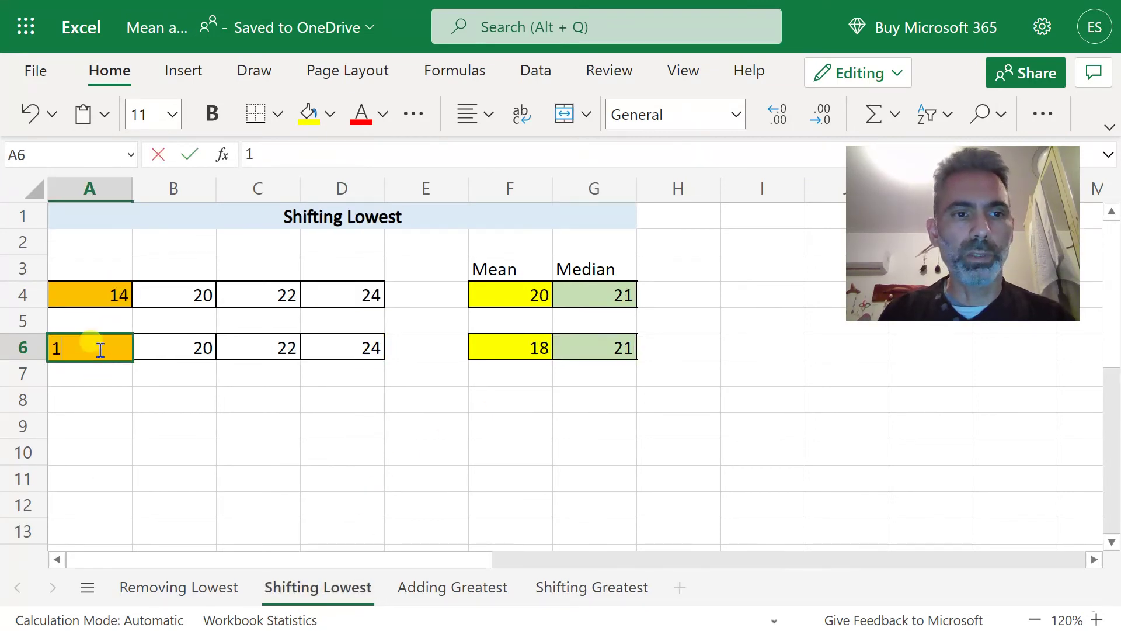
{"action": "key", "text": "Return"}
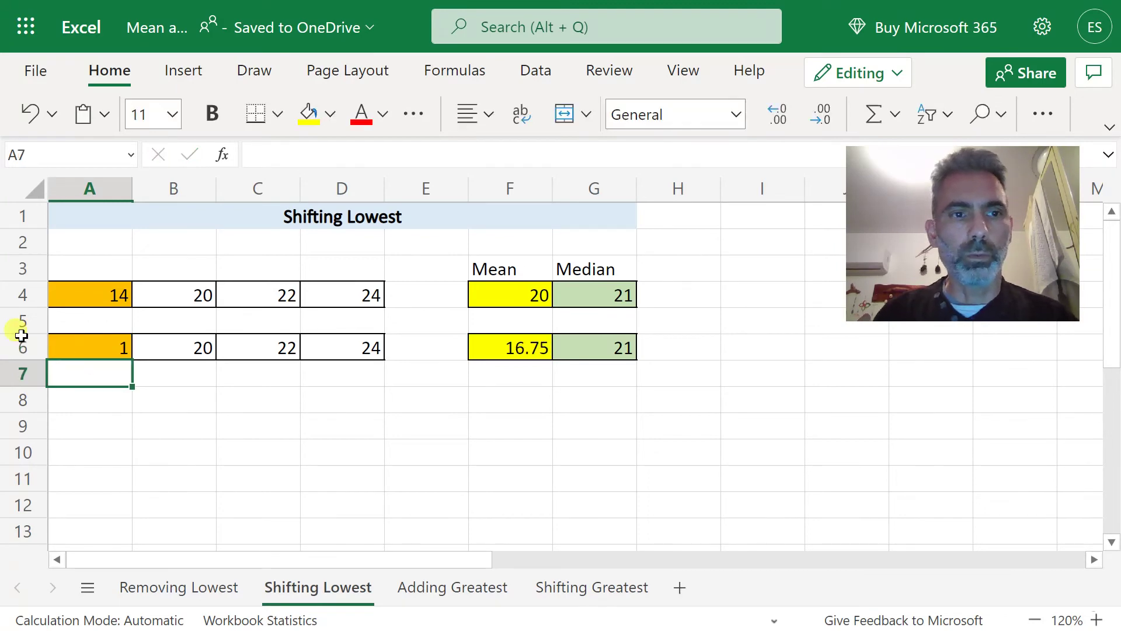
{"action": "left_click", "coordinate": [97, 298]}
{"action": "left_click", "coordinate": [98, 349]}
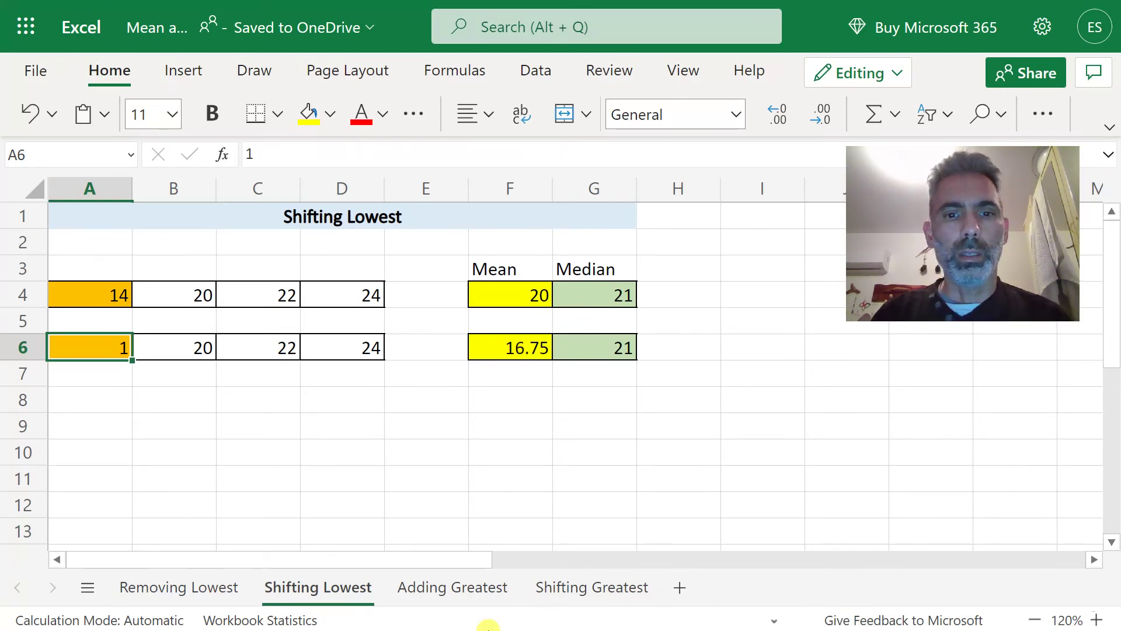
- Revisit the Shifting Greatest, Removing Lowest and Adding Greatest sheets, comparing the means in F4 and F6 on Adding Greatest
{"action": "left_click", "coordinate": [585, 591]}
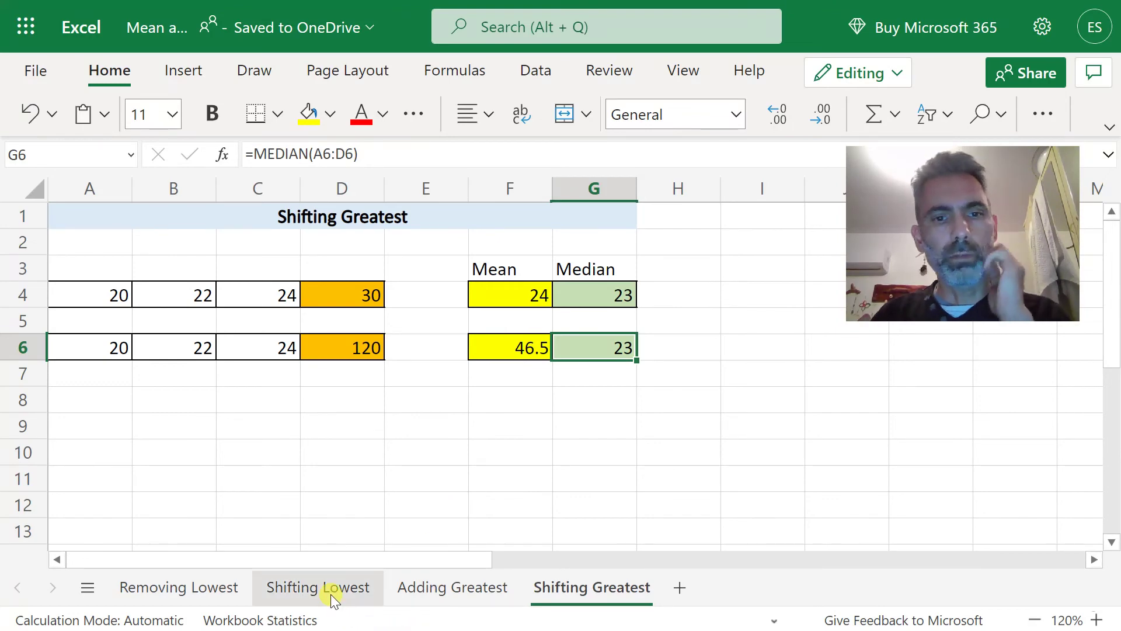
{"action": "left_click", "coordinate": [148, 594]}
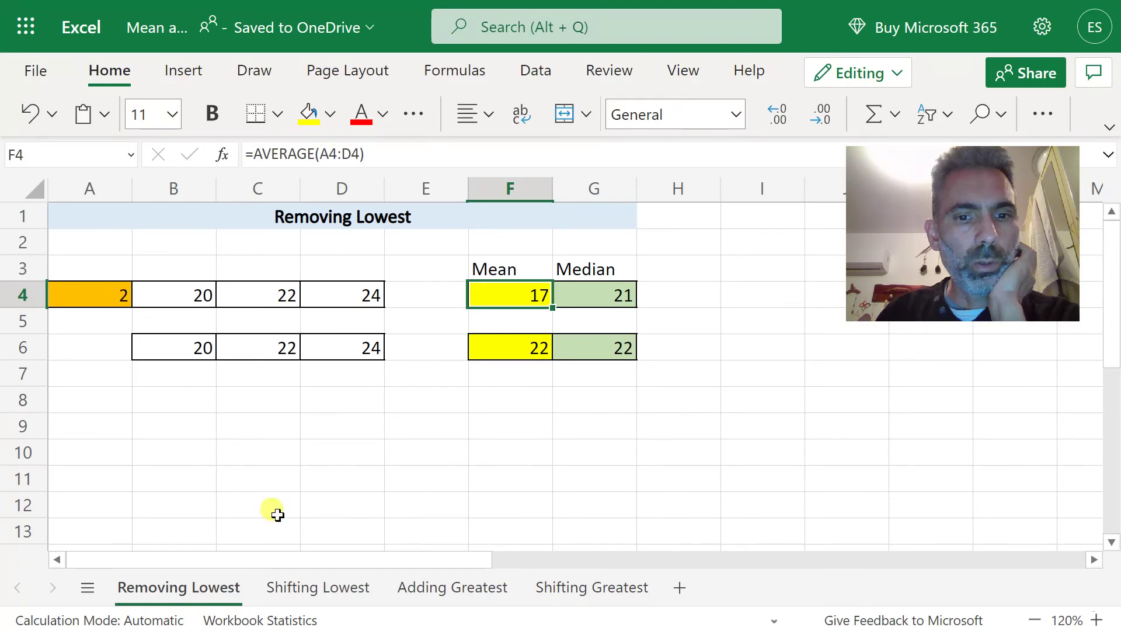
{"action": "left_click", "coordinate": [481, 585]}
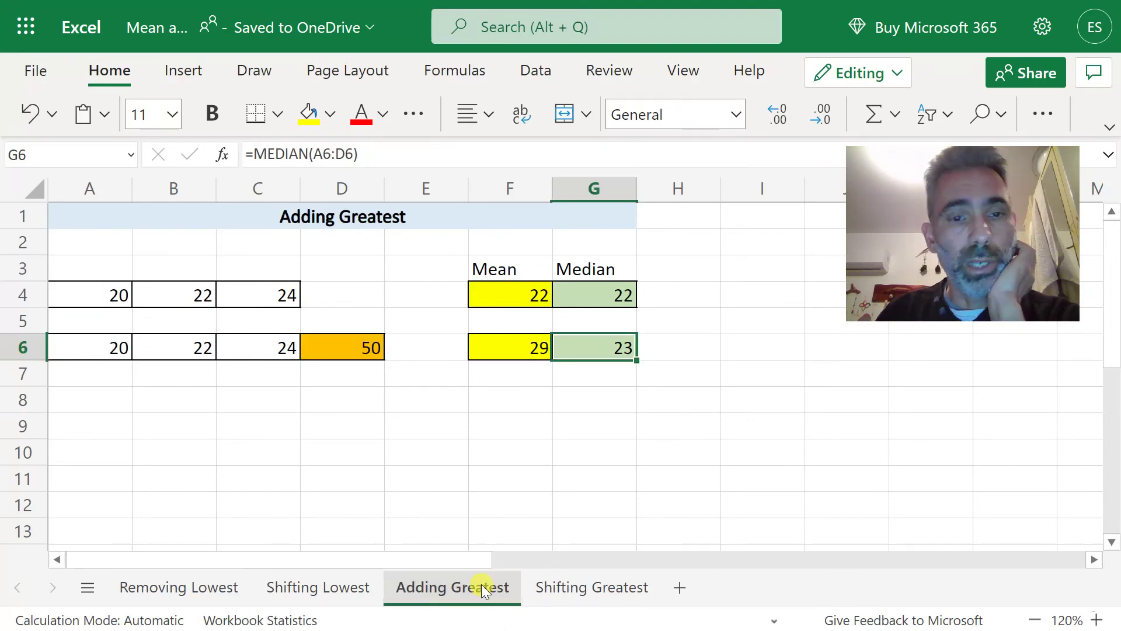
{"action": "left_click", "coordinate": [188, 594]}
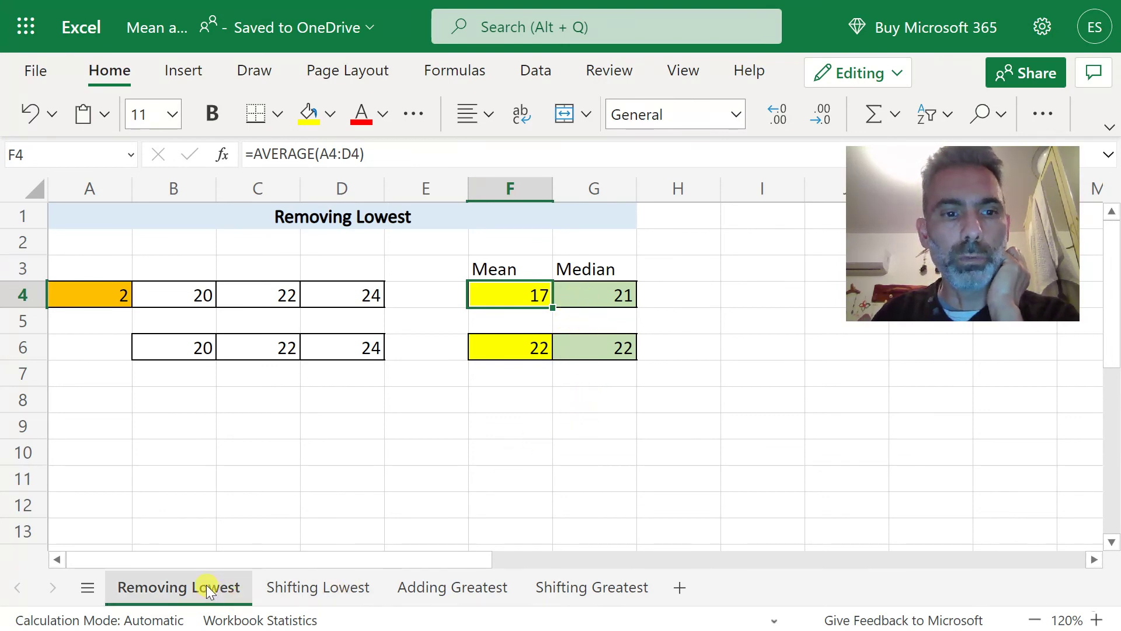
{"action": "left_click", "coordinate": [430, 586]}
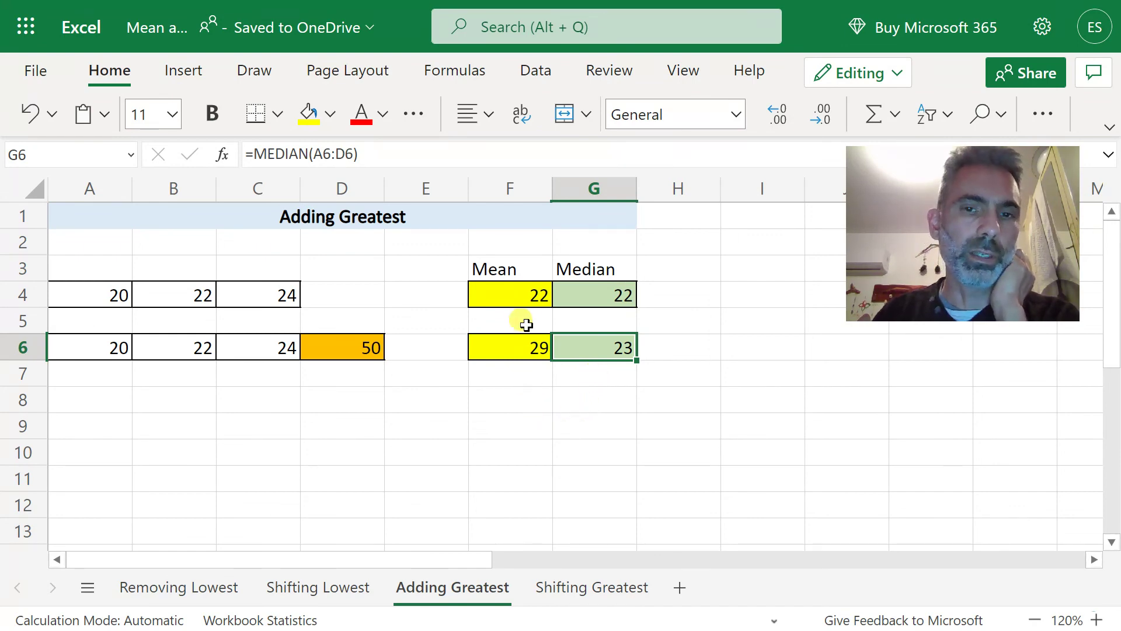
{"action": "left_click", "coordinate": [520, 290]}
{"action": "left_click", "coordinate": [503, 348]}
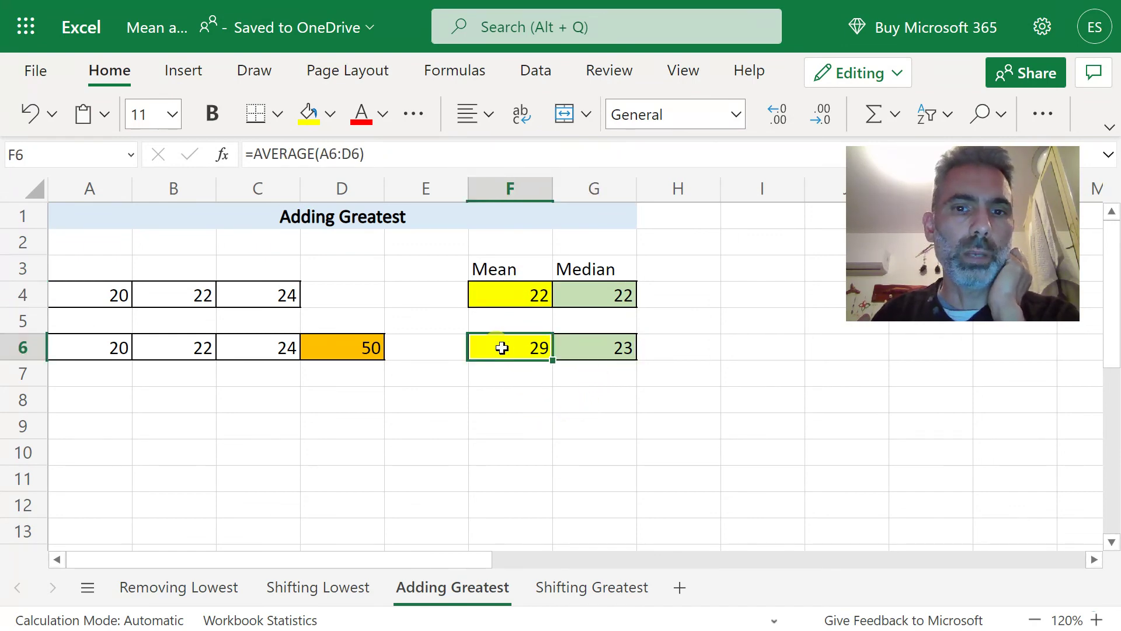